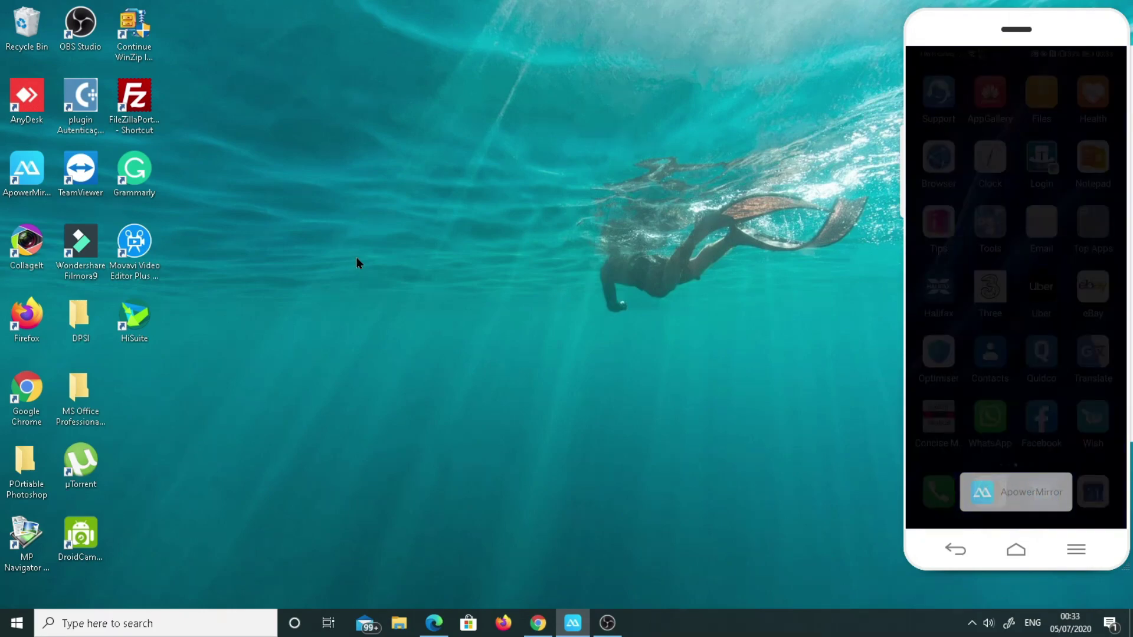
Refresh the Windows desktop twice from its right-click menu
right_click(323, 299)
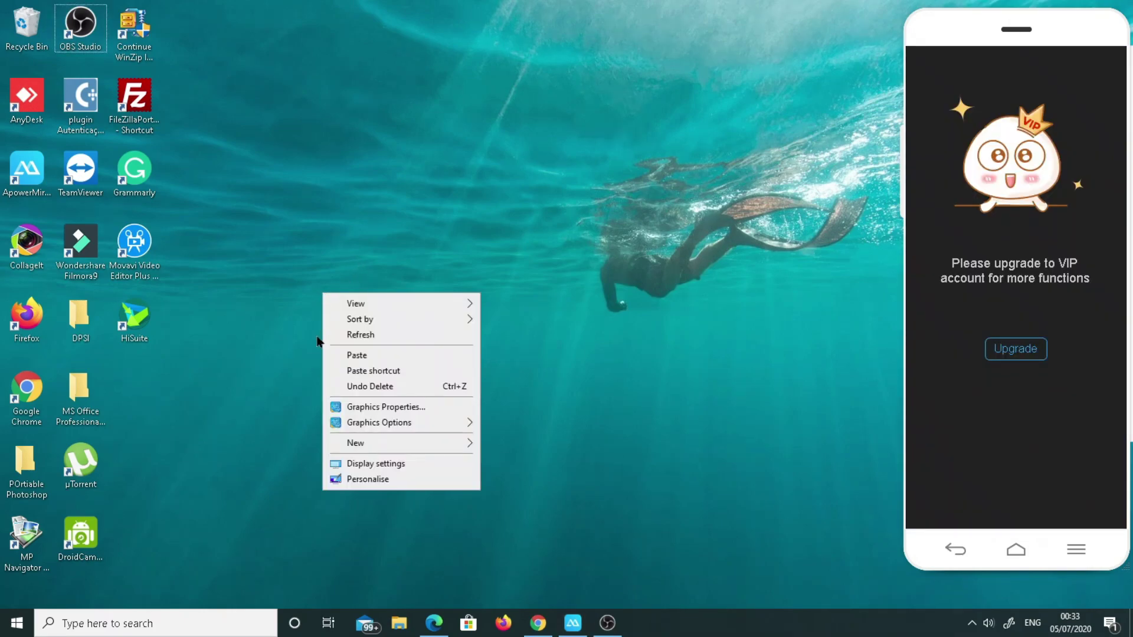
click(360, 340)
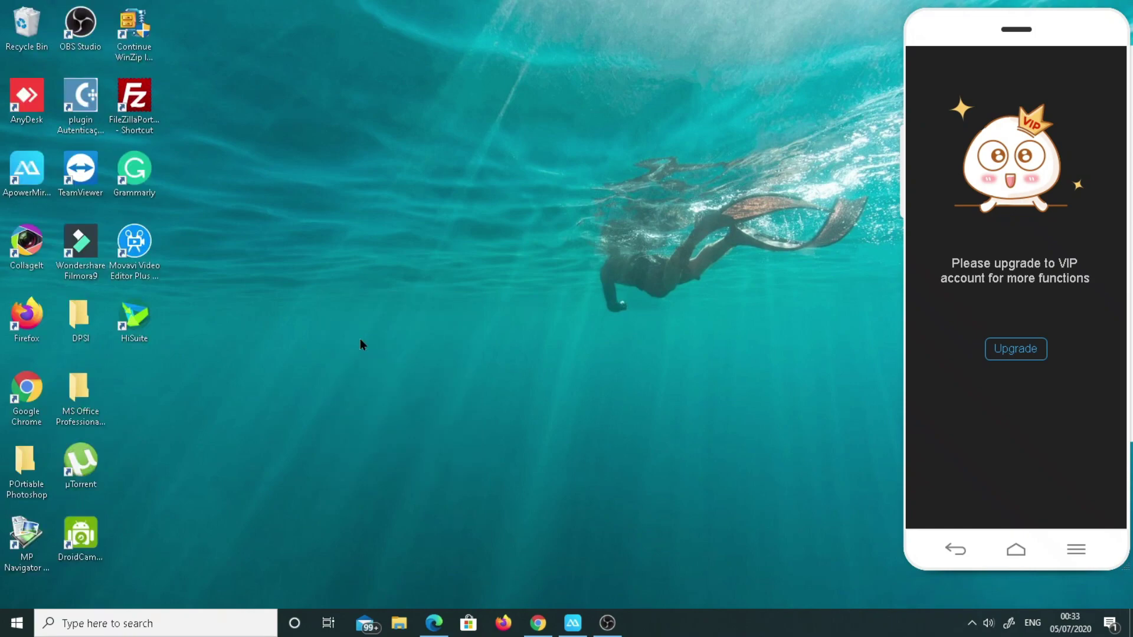
right_click(357, 289)
click(387, 332)
Open Chrome and search Google for 'hisuite'
double_click(26, 389)
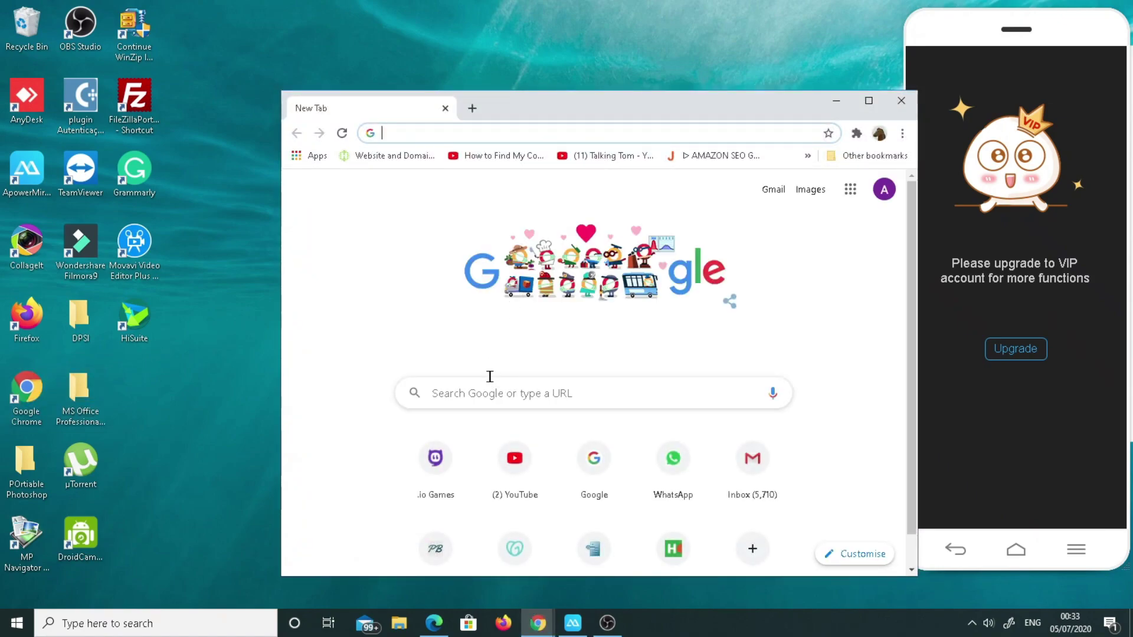
click(511, 390)
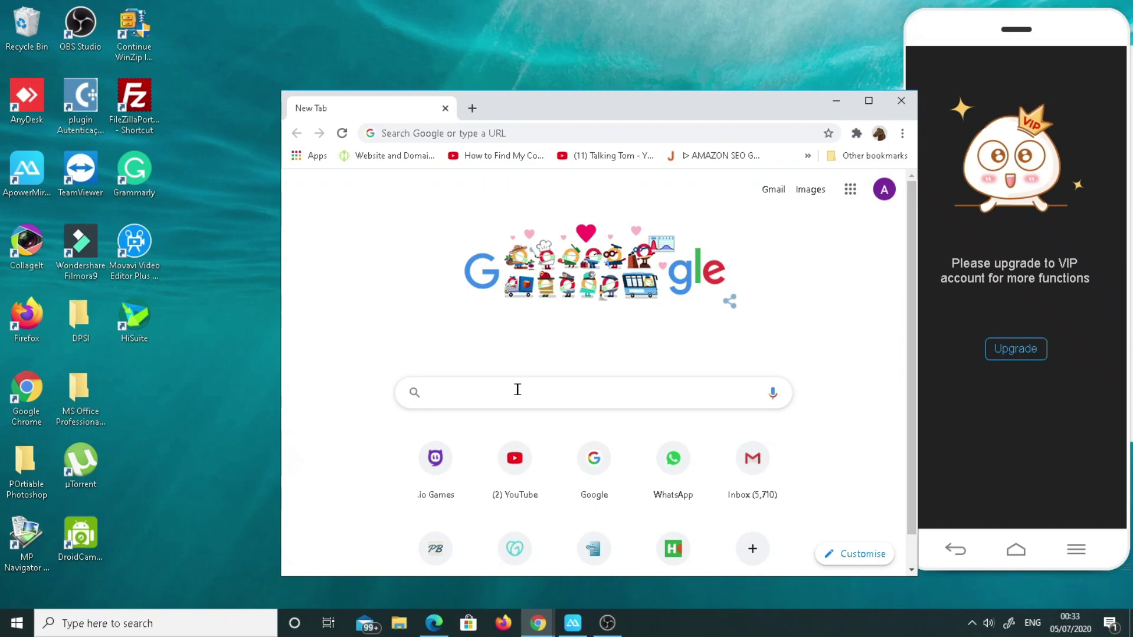
text(hisuite)
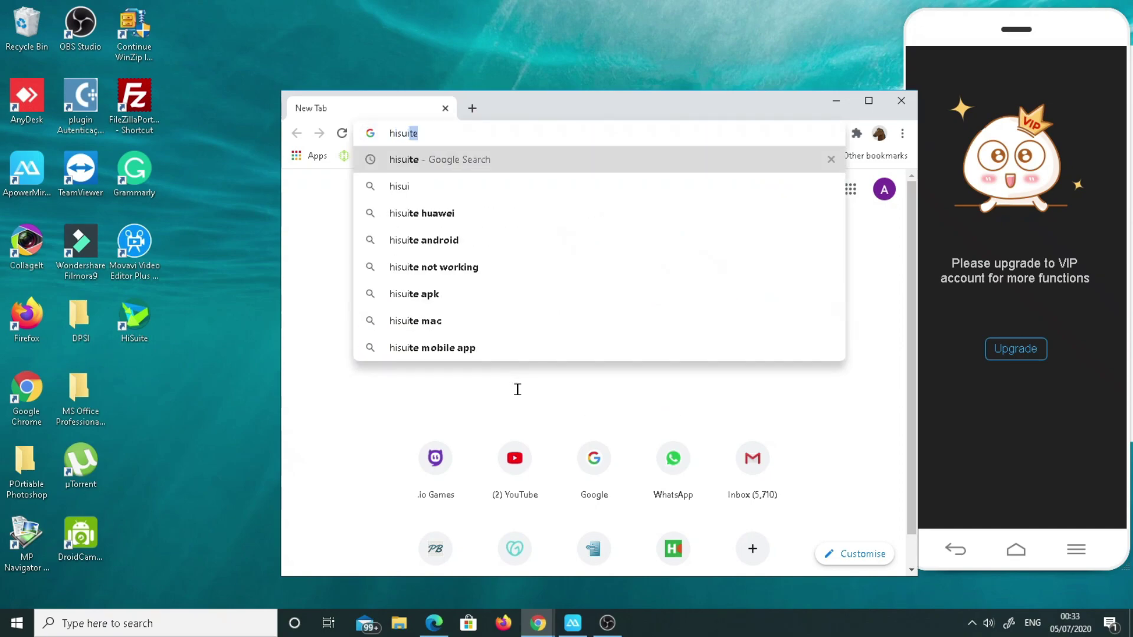
key(Return)
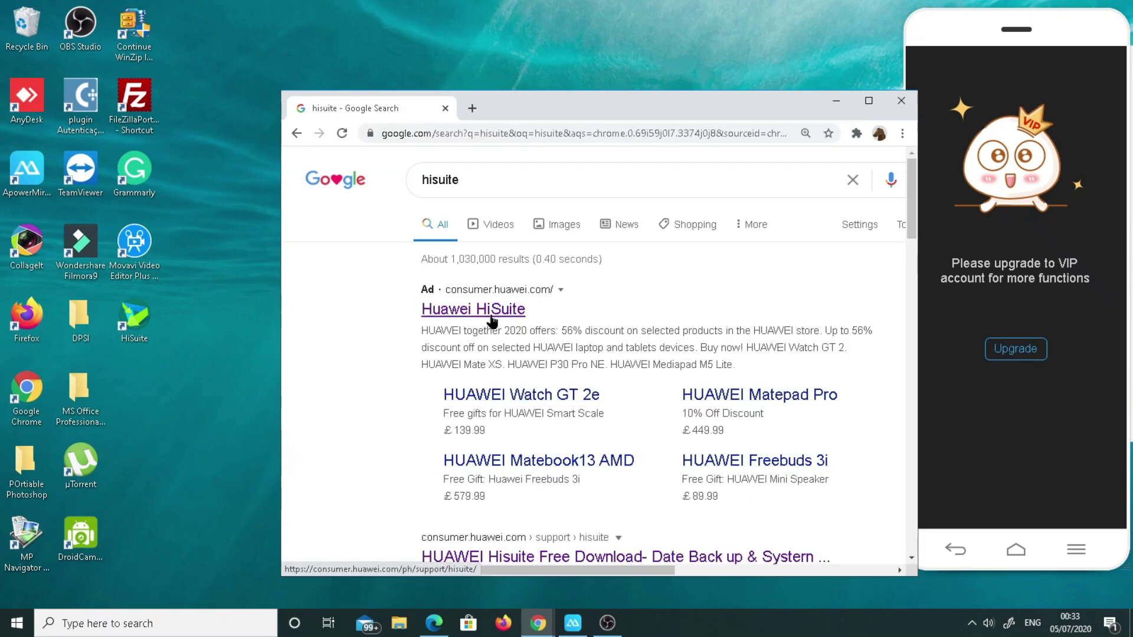
From Huawei's HiSuite page, download HiSuite 10.0.0.510 for Windows, then minimize Chrome
click(494, 313)
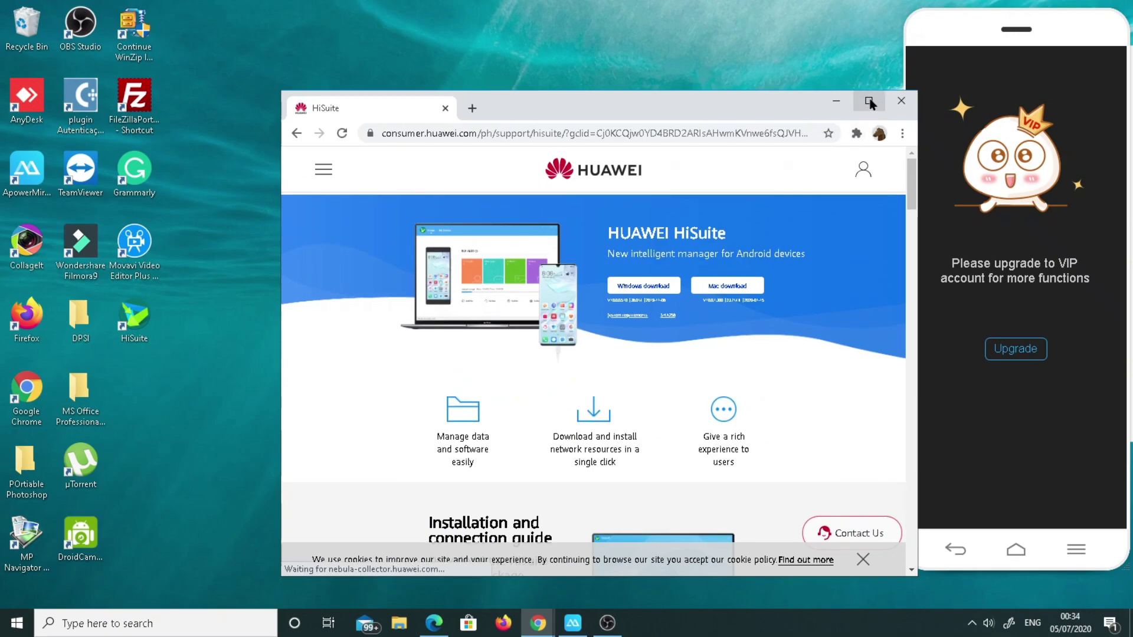
click(868, 101)
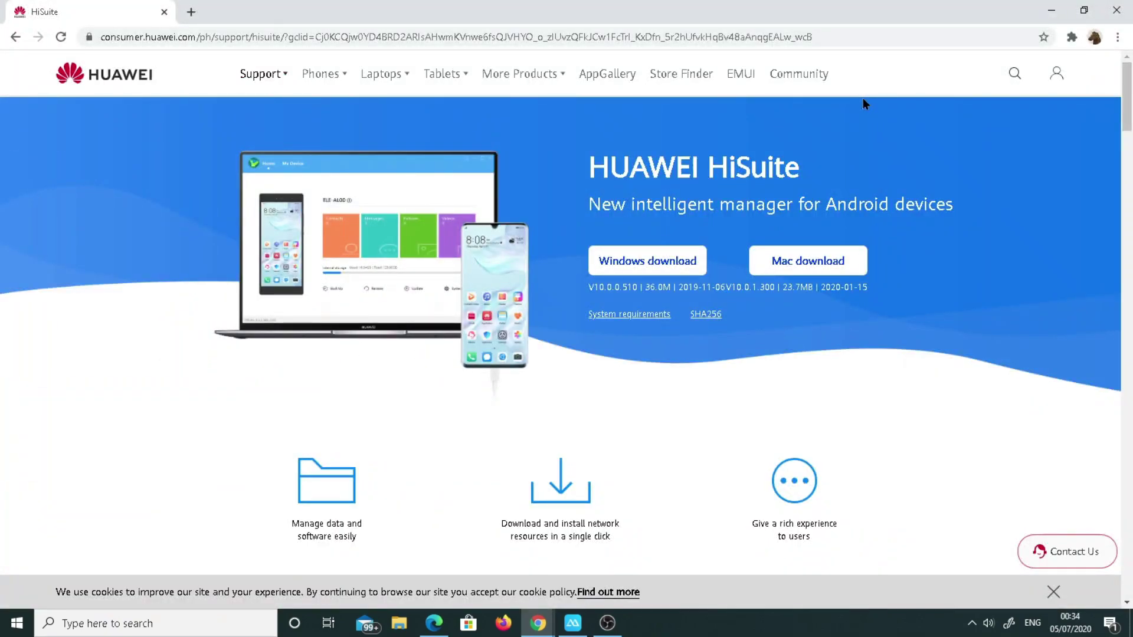
mouse_move(636, 321)
click(629, 266)
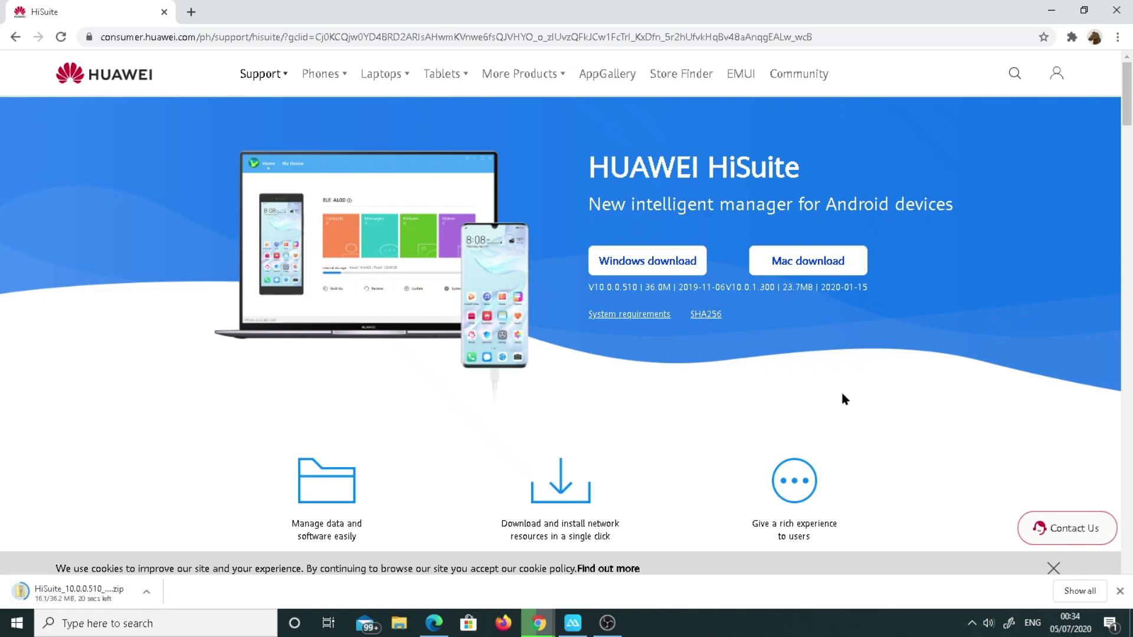
click(1048, 10)
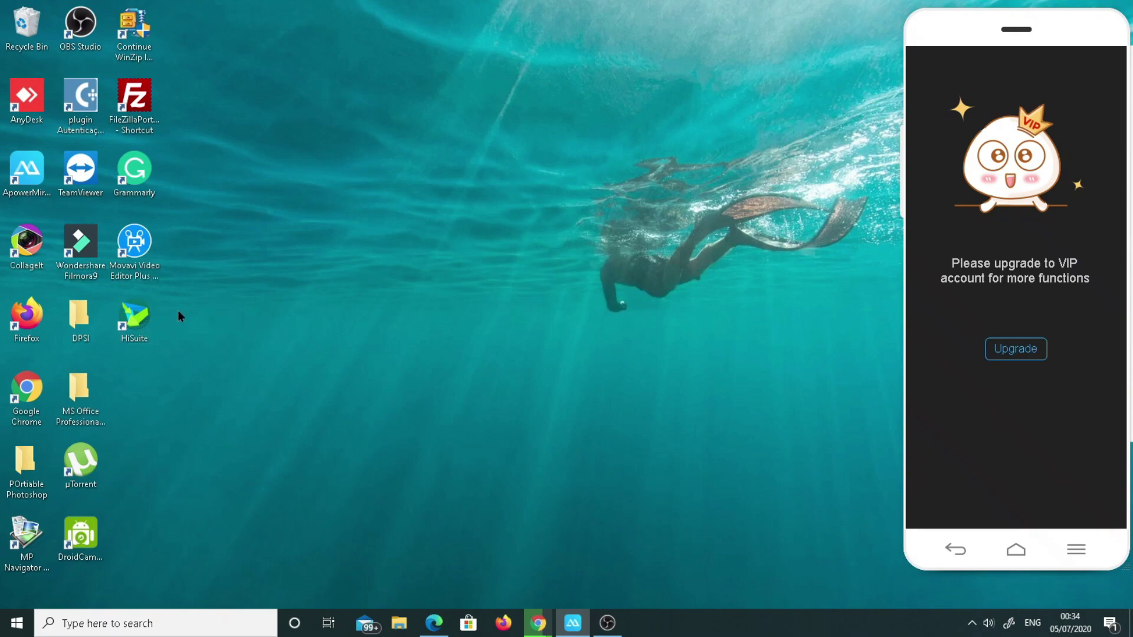
Launch HiSuite 10.0.1.100 from its desktop shortcut
double_click(148, 322)
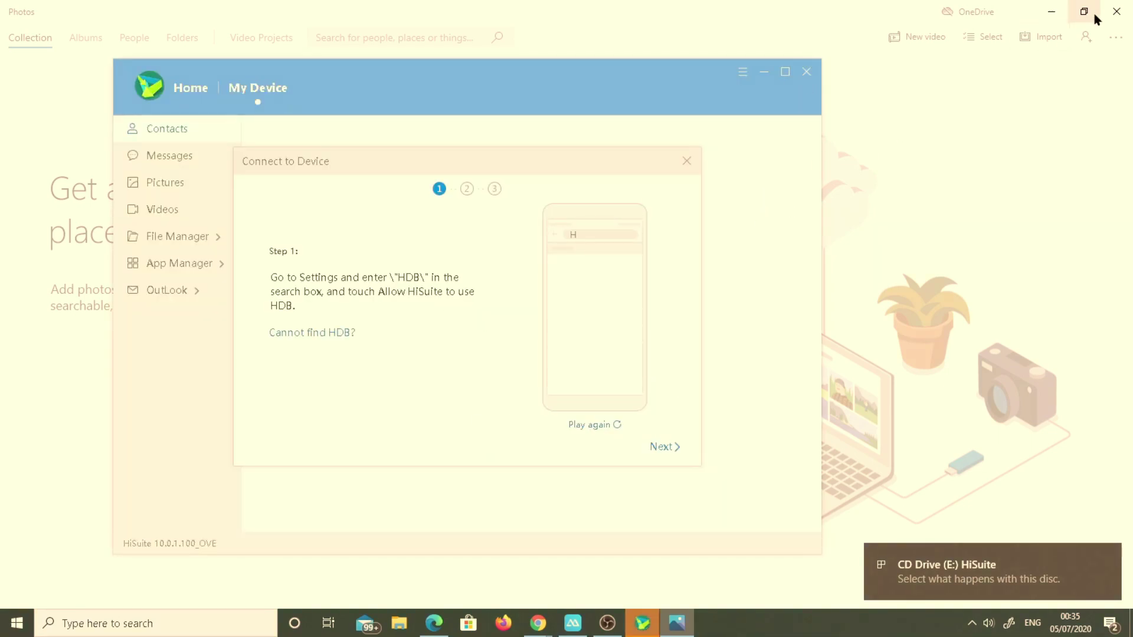
Close the Photos window while HiSuite's guide reaches the verification code step
click(1116, 11)
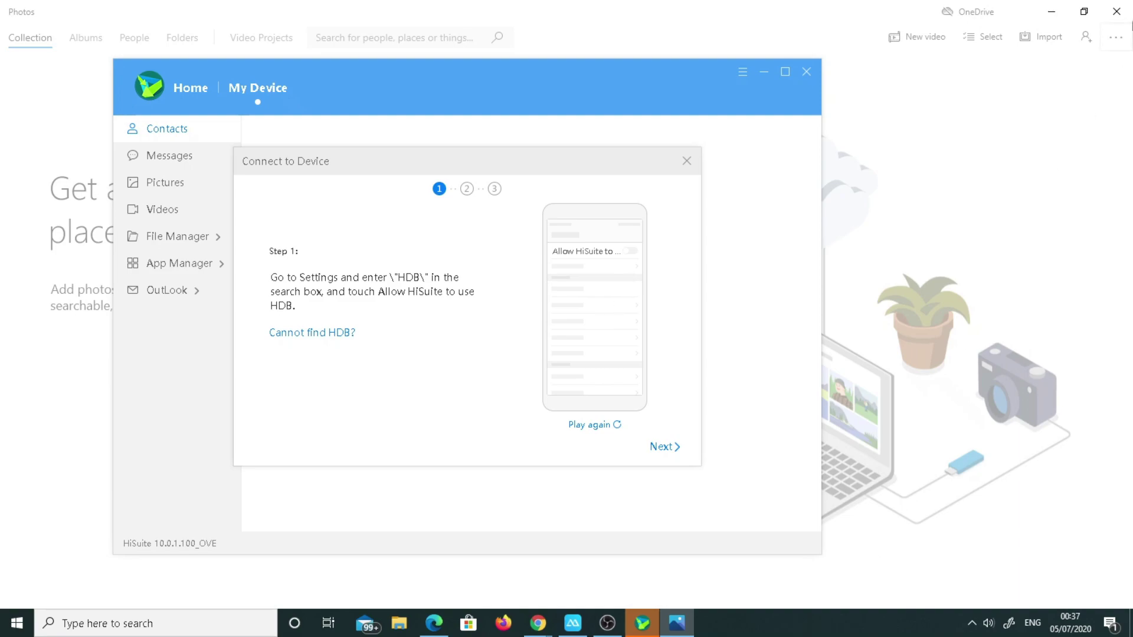
click(1053, 11)
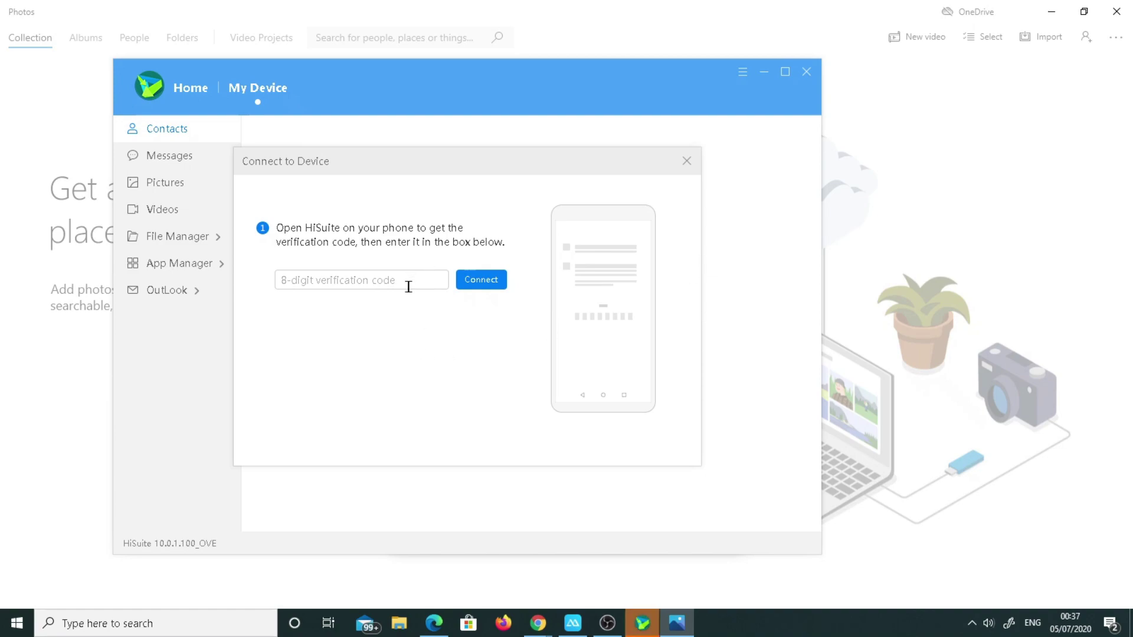
Close Photos and connect to the phone using the 8-digit verification code it shows
click(1122, 8)
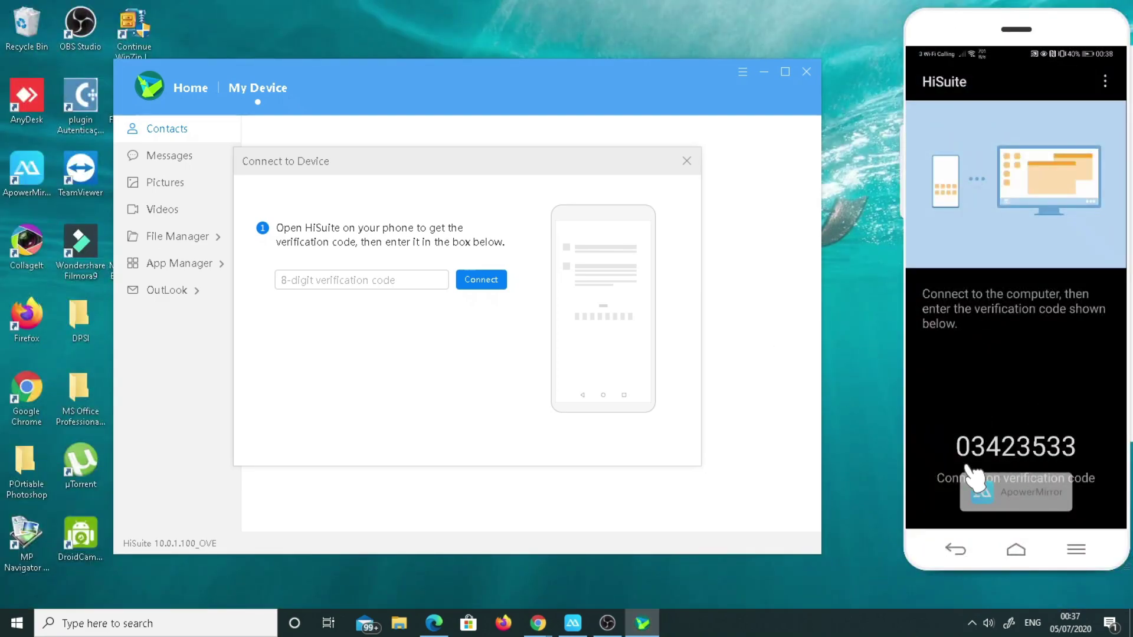
click(361, 279)
text(03)
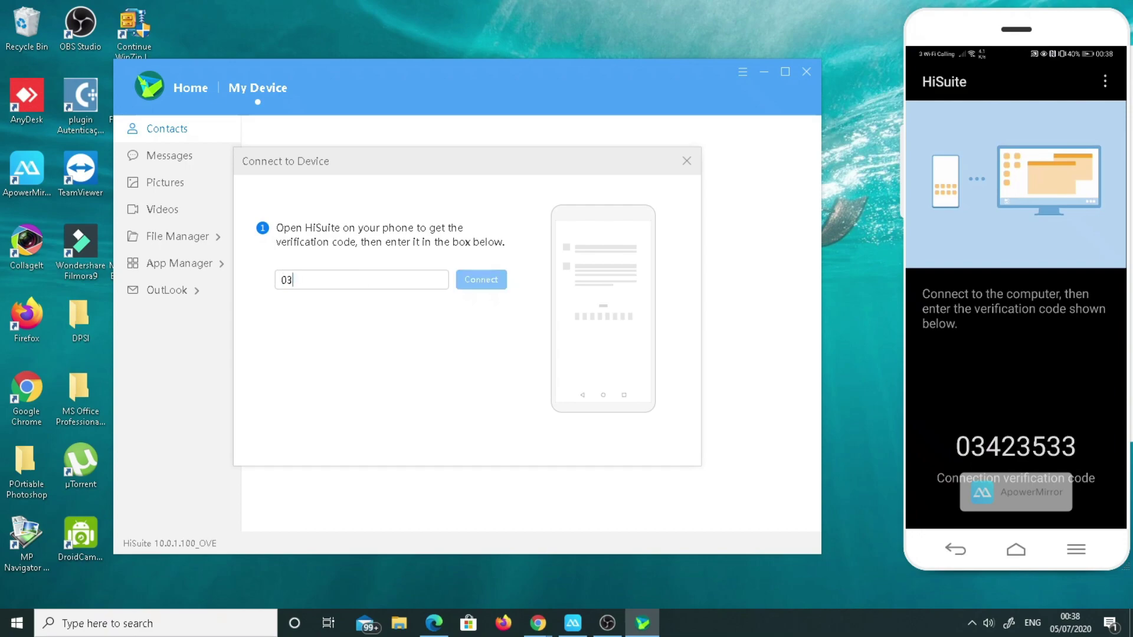
text(423533)
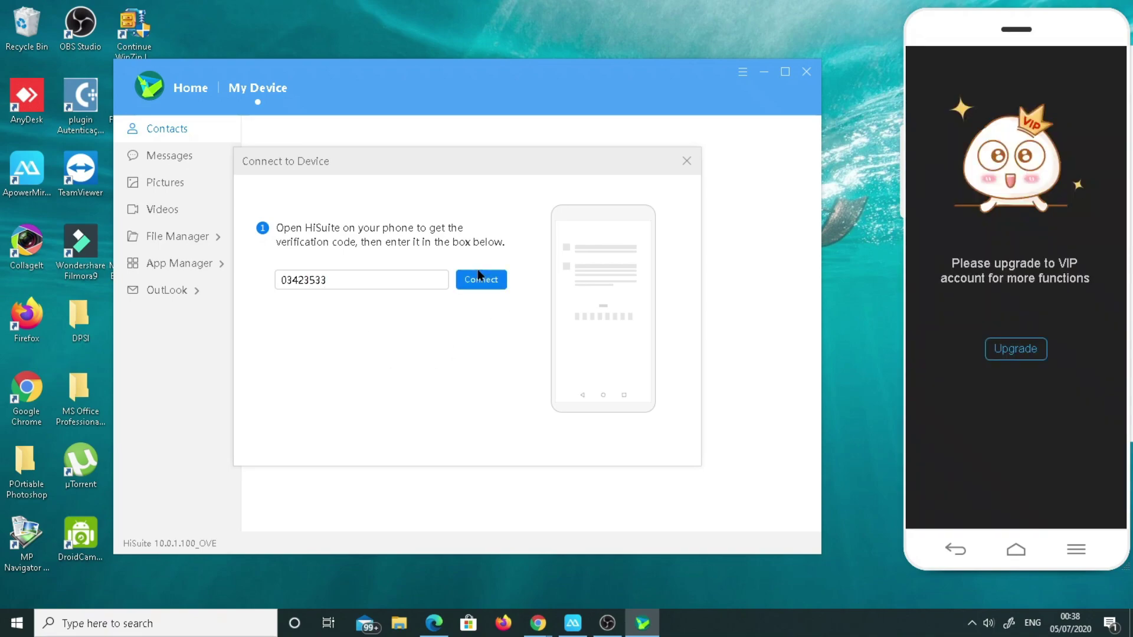
click(478, 279)
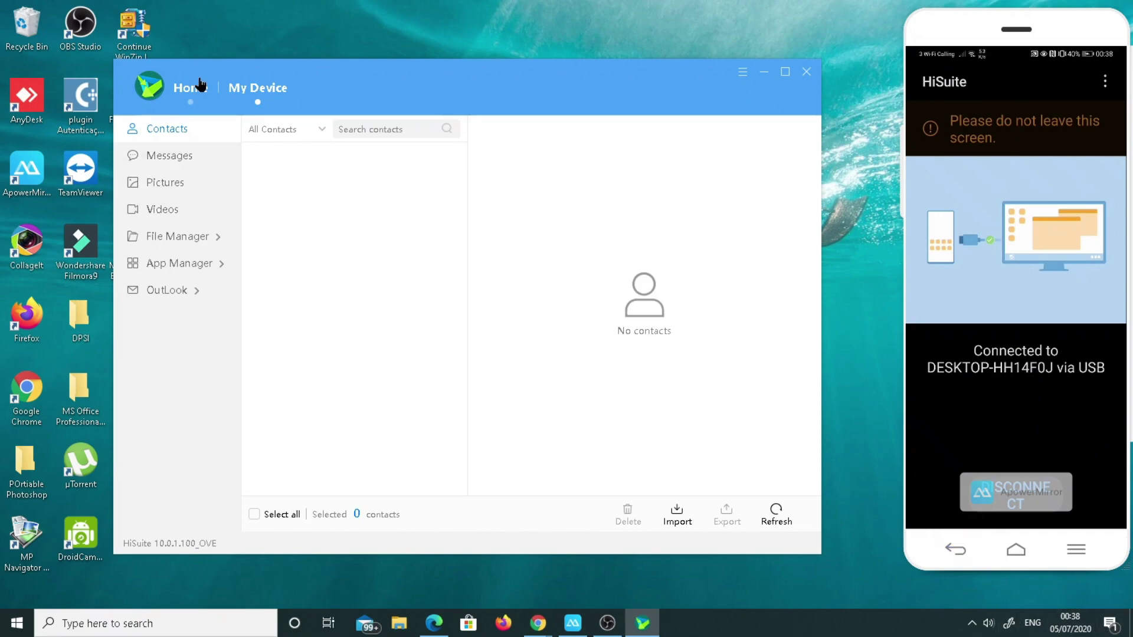
Show the VOG-L29 phone's Home overview with contacts, messages, pictures and videos counts
click(181, 89)
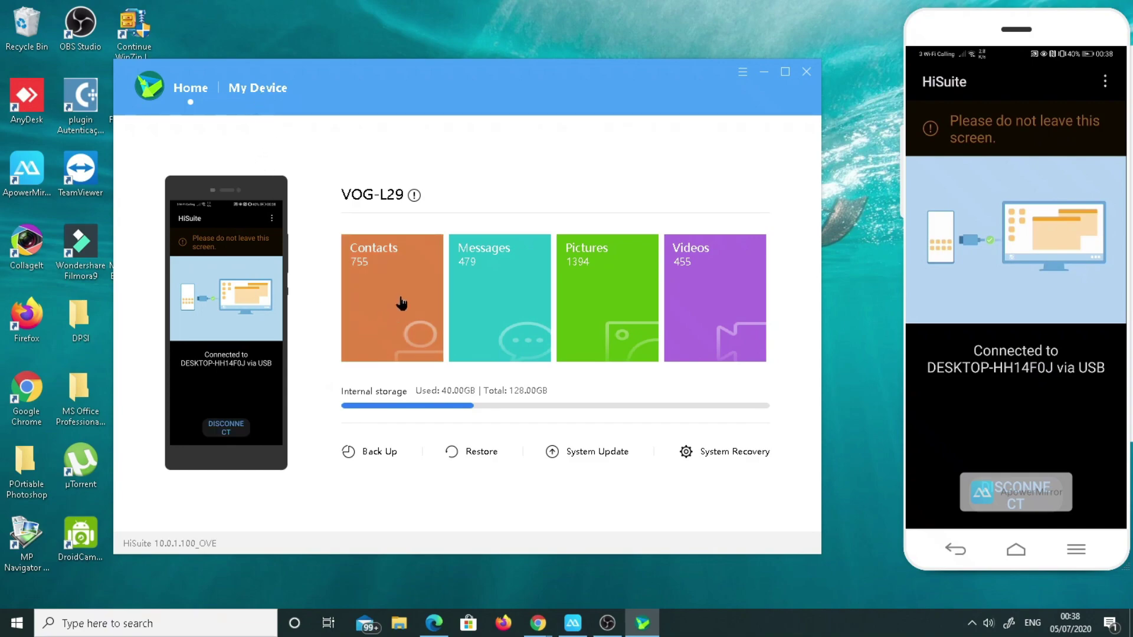
Open the phone's Contacts list and refresh it twice; it stays empty
click(394, 276)
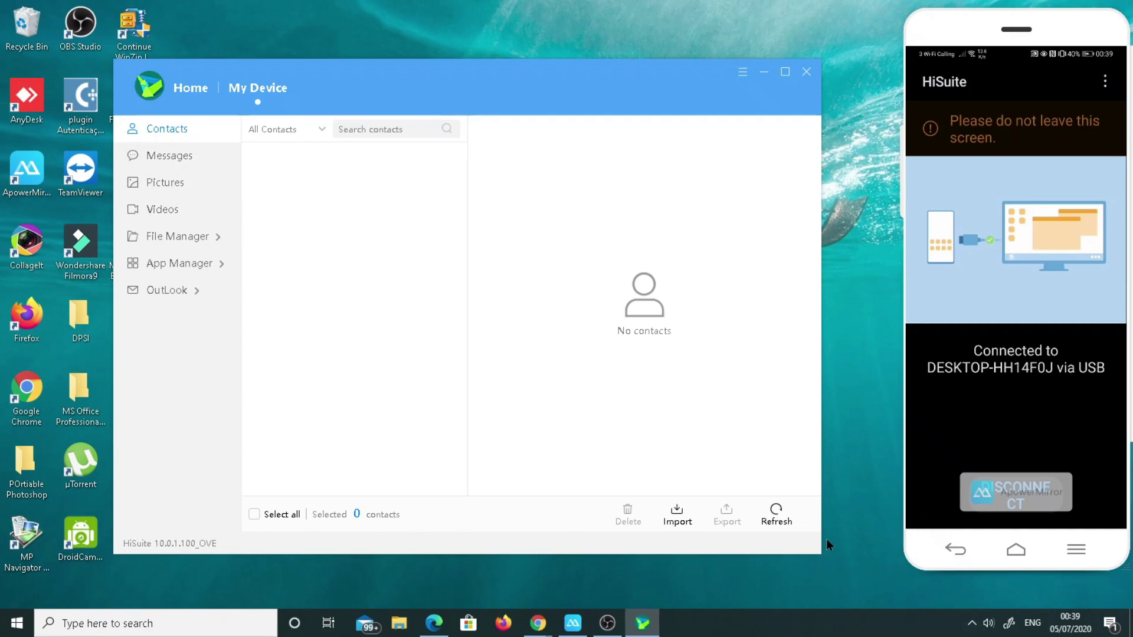
click(777, 512)
click(769, 526)
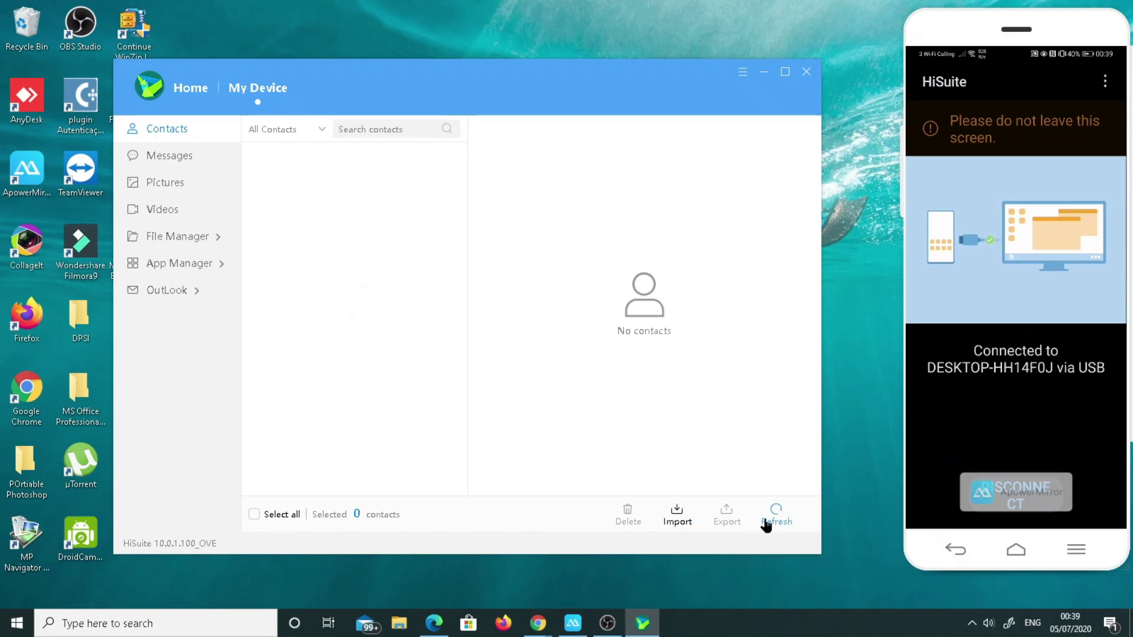
Open the phone's Messages and scroll through them
click(173, 160)
scroll(357, 307, down, 1)
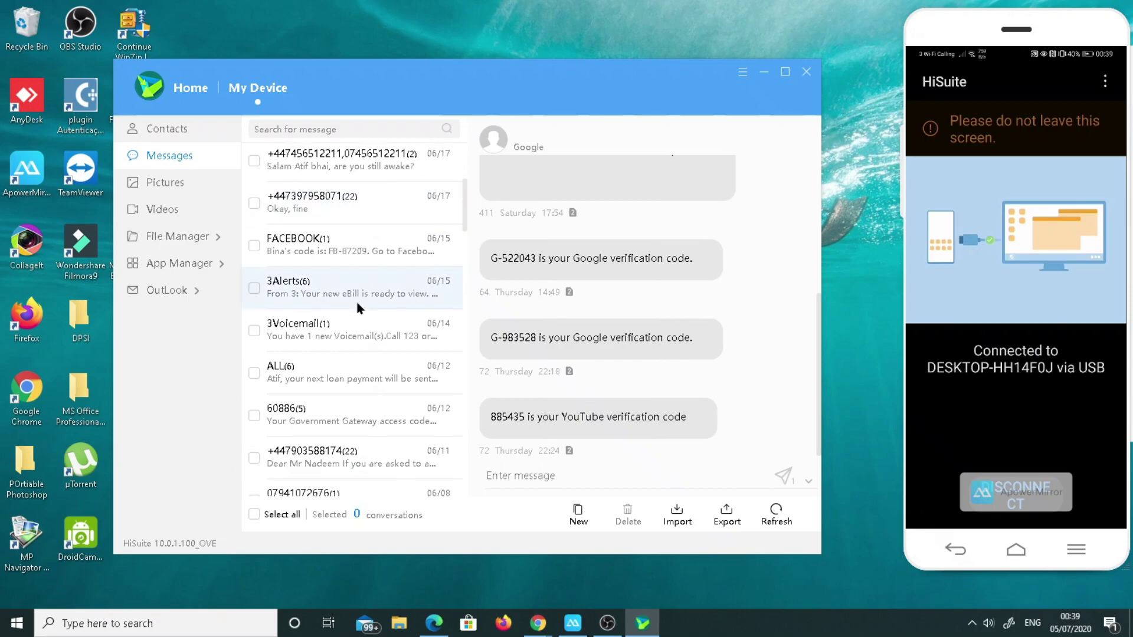
scroll(393, 286, down, 5)
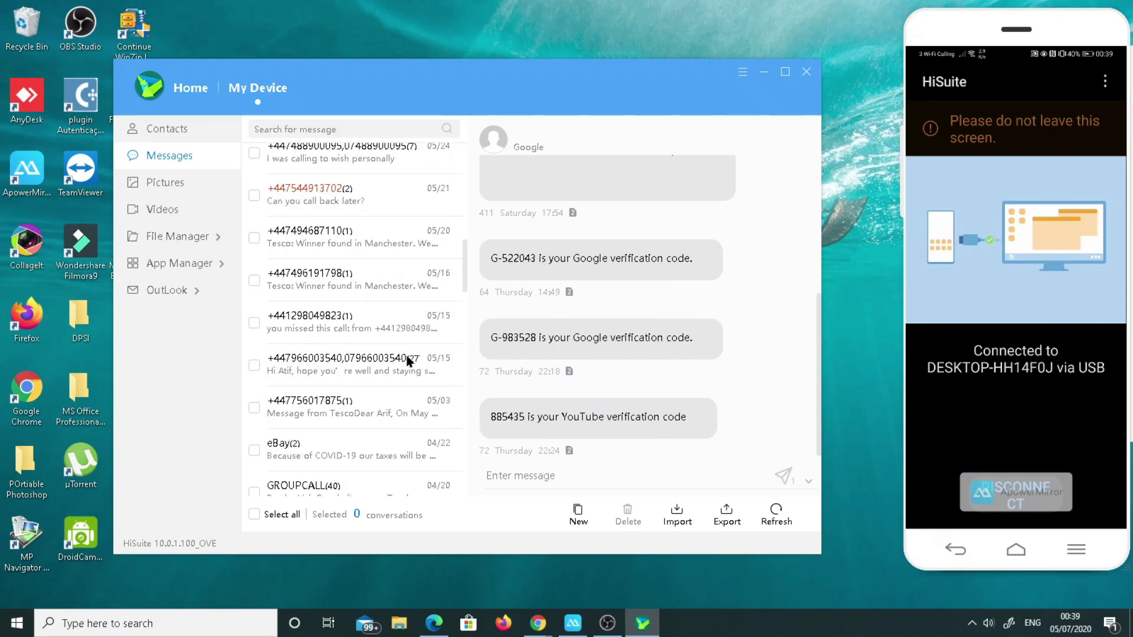
scroll(407, 361, down, 10)
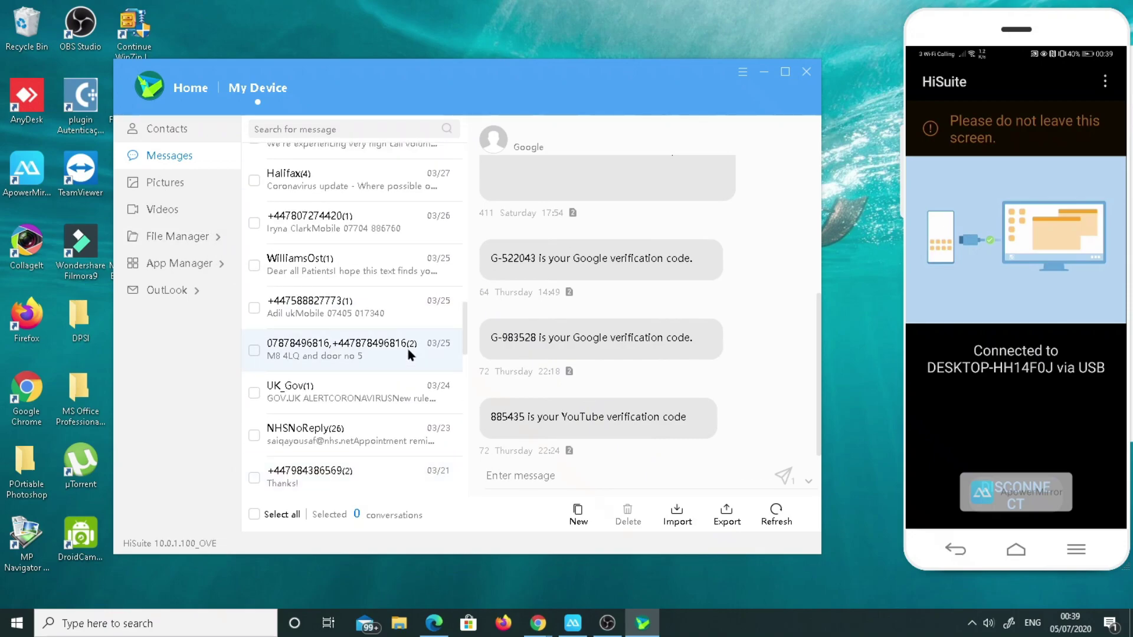
scroll(411, 354, up, 10)
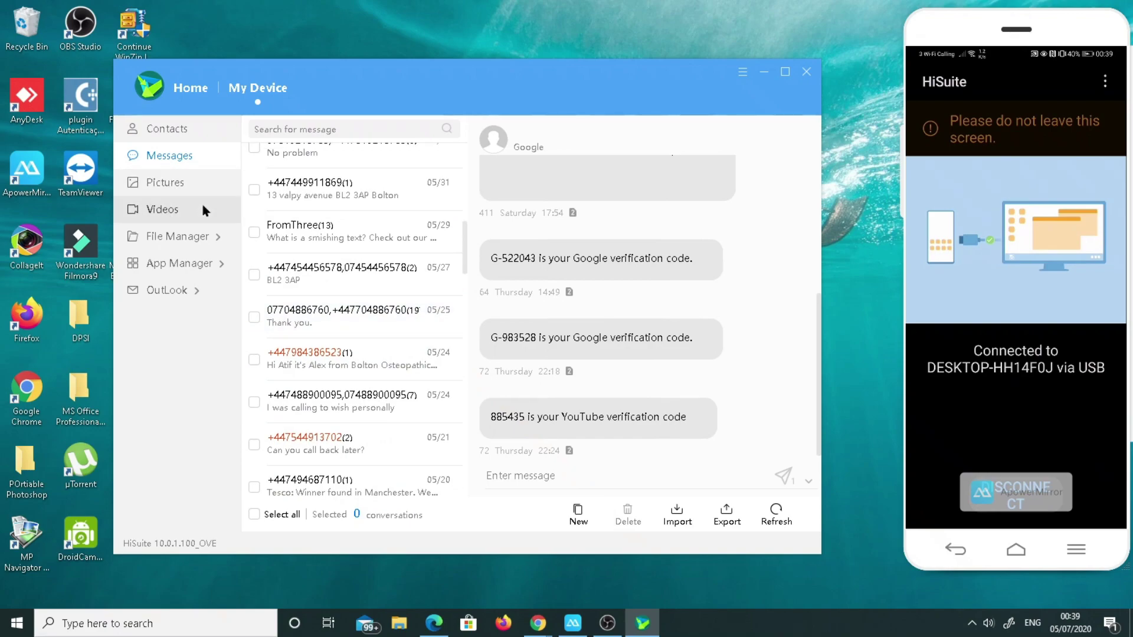
In Pictures, preview the lake and boy-in-field photos full-screen, then close the viewer
click(165, 181)
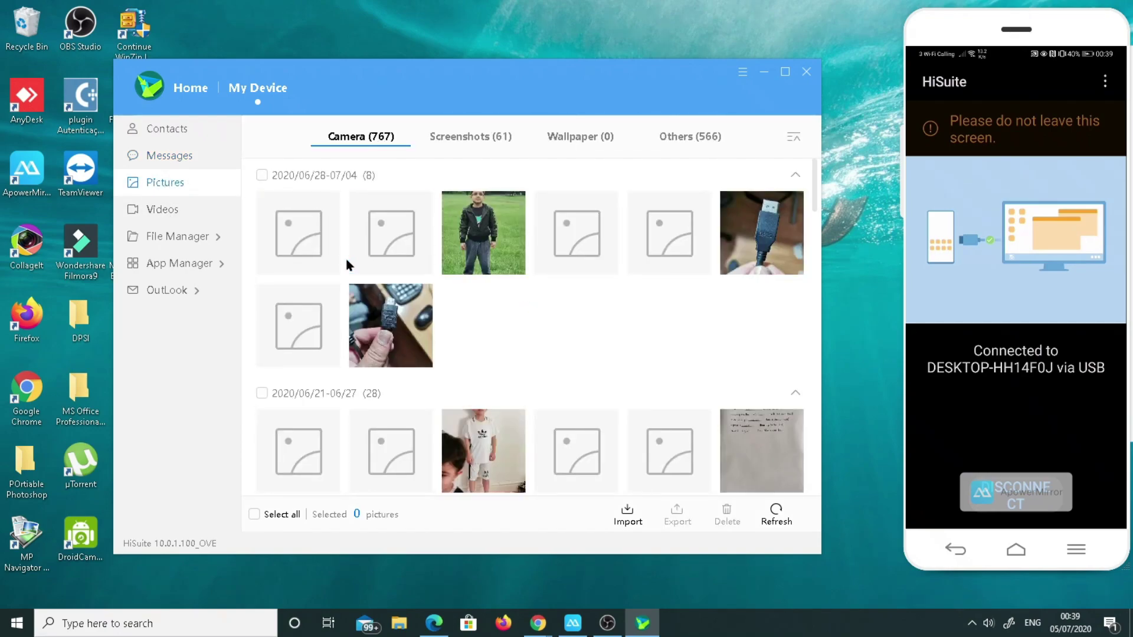
scroll(411, 374, down, 5)
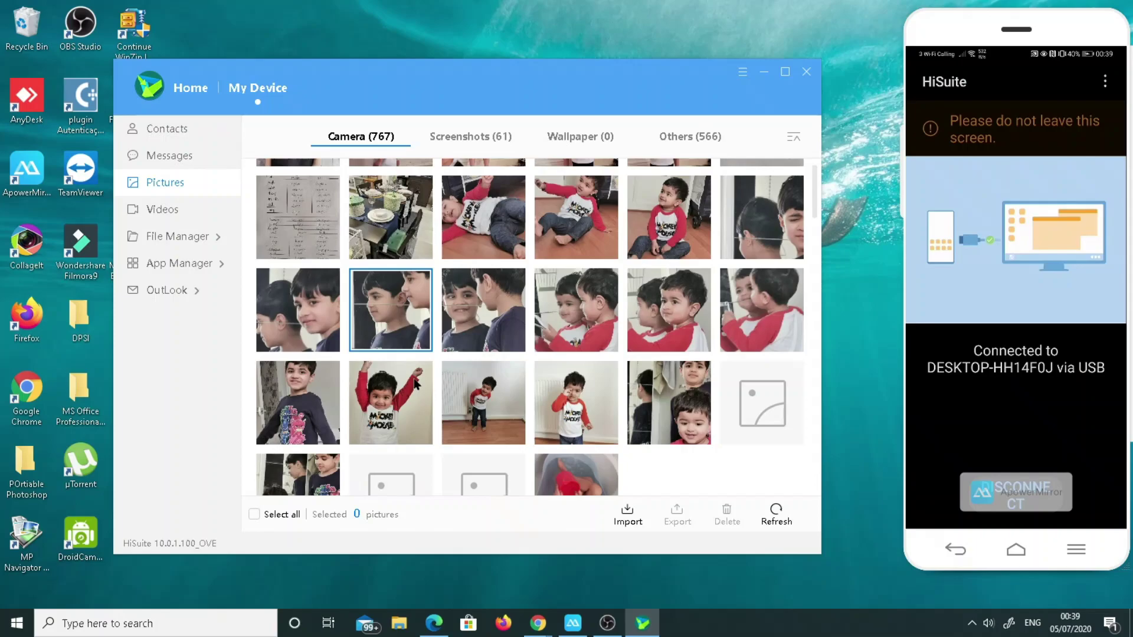
scroll(413, 377, up, 4)
scroll(424, 382, up, 1)
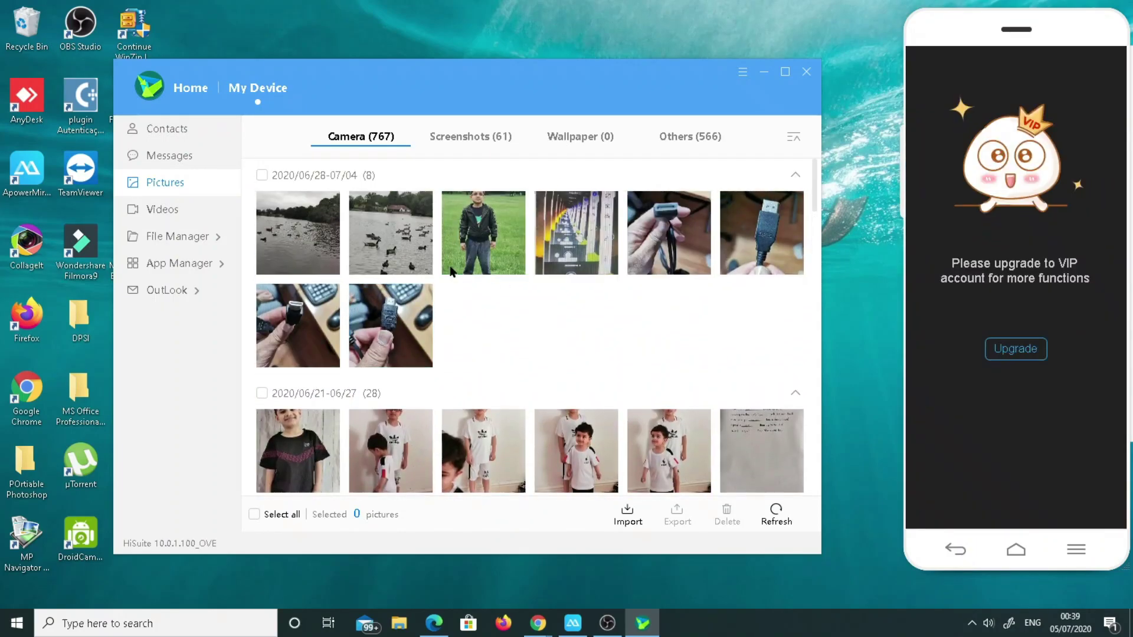
double_click(279, 230)
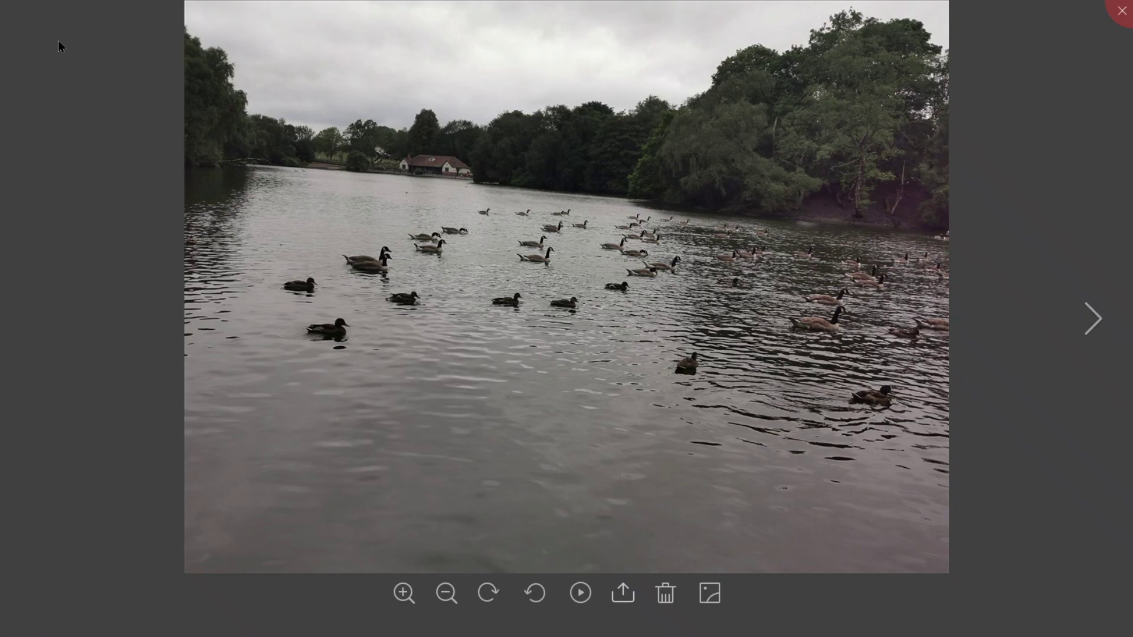
click(58, 40)
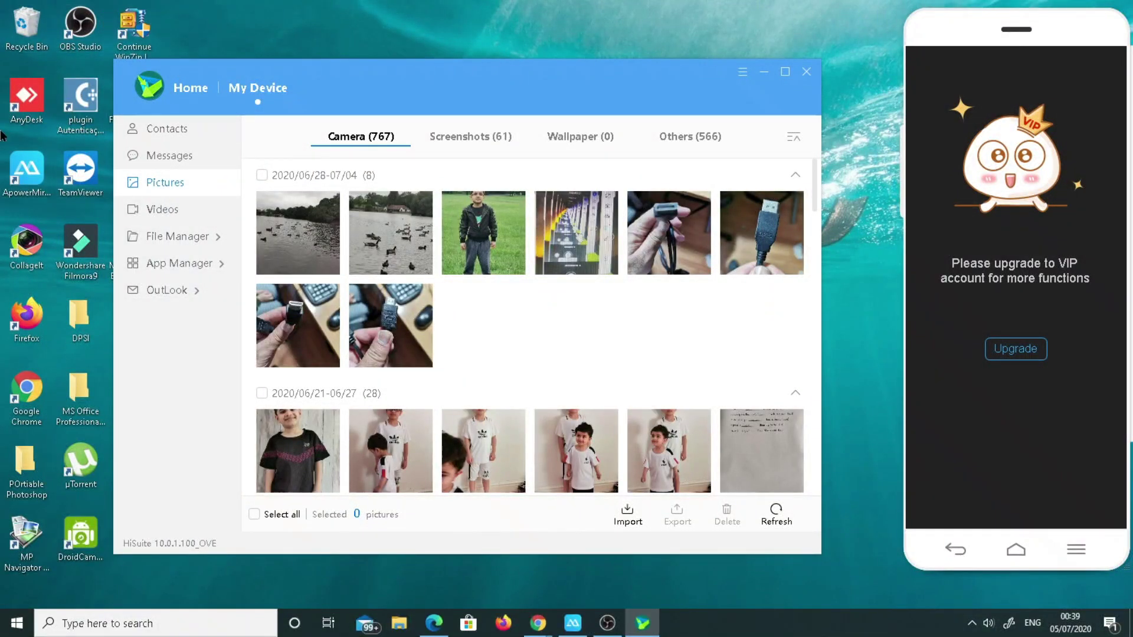
double_click(482, 238)
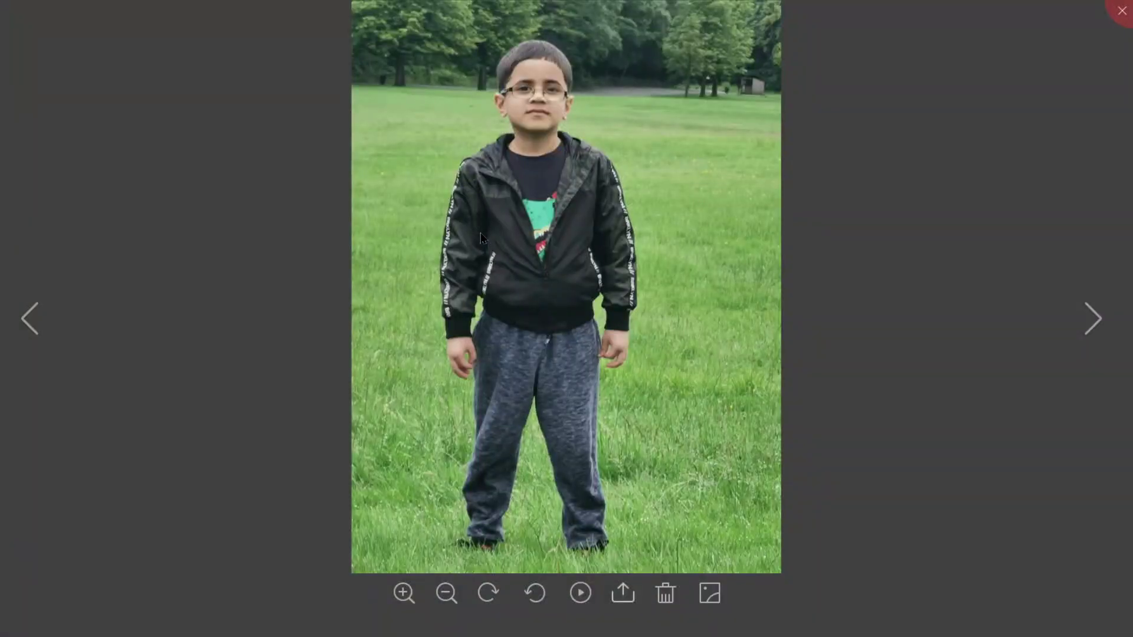
key(Escape)
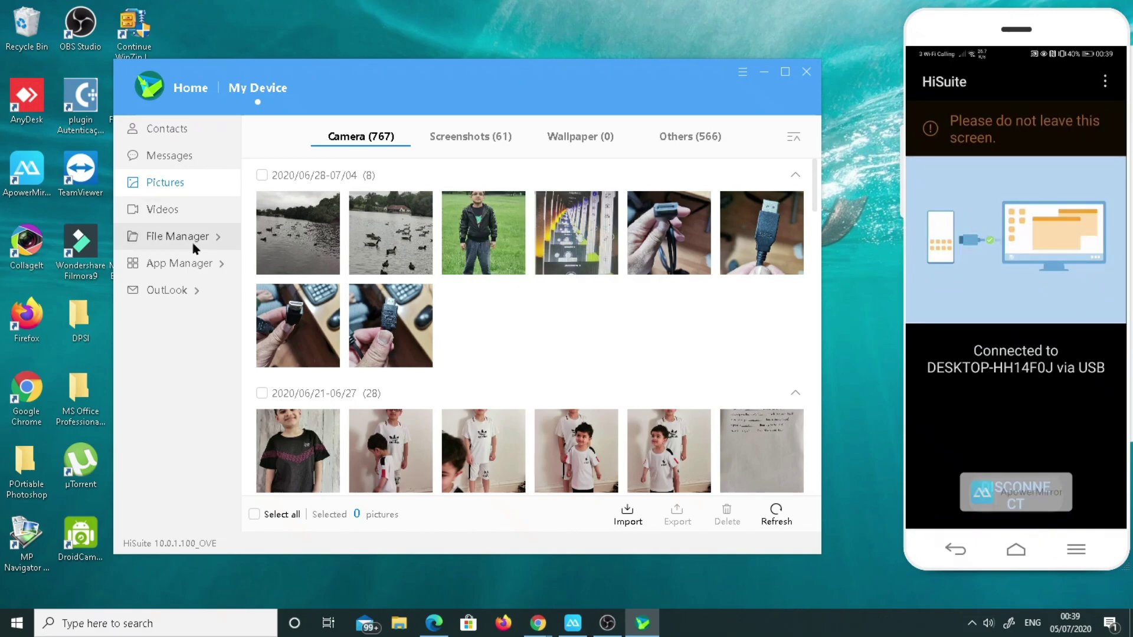
Scroll through the phone's Videos, then view the Internal storage folders in File Manager
click(171, 213)
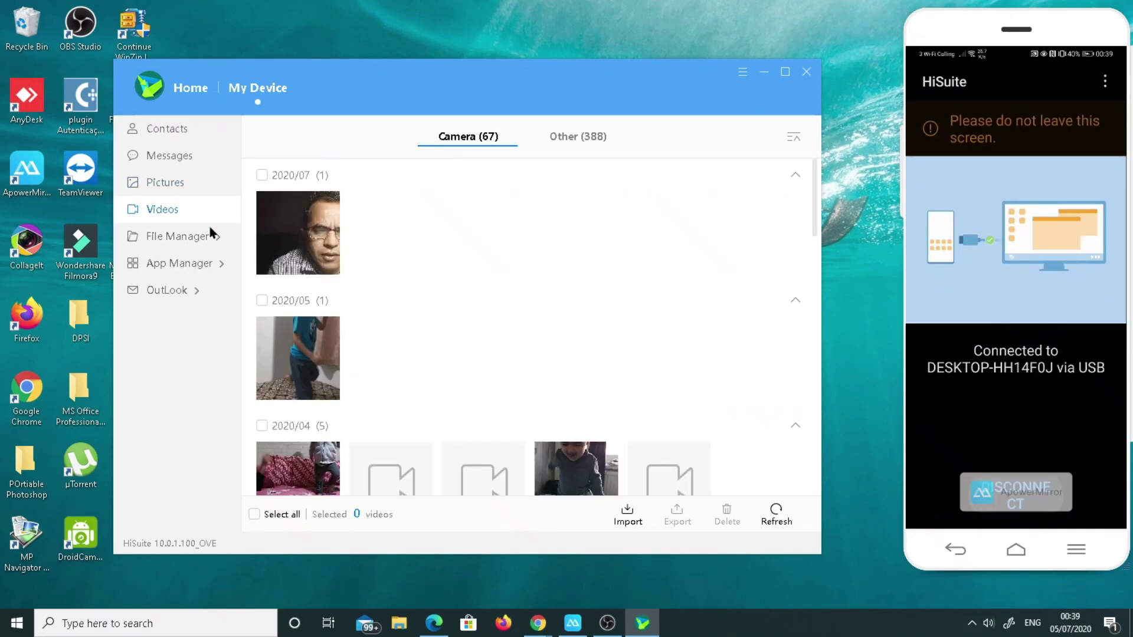
scroll(348, 306, down, 4)
scroll(355, 321, down, 4)
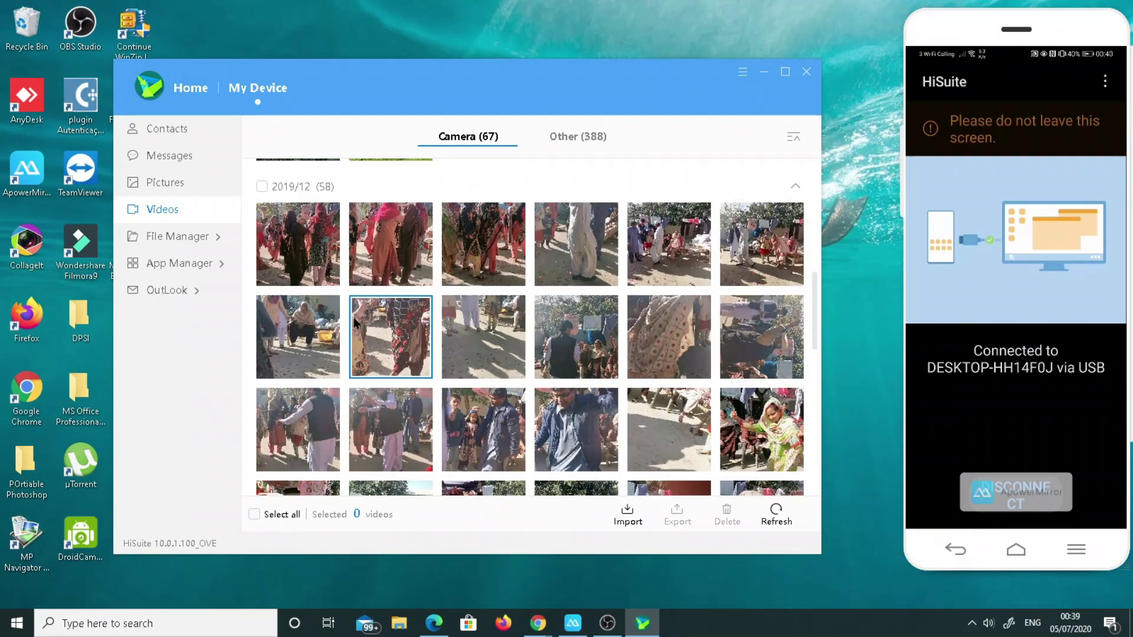
scroll(355, 322, up, 8)
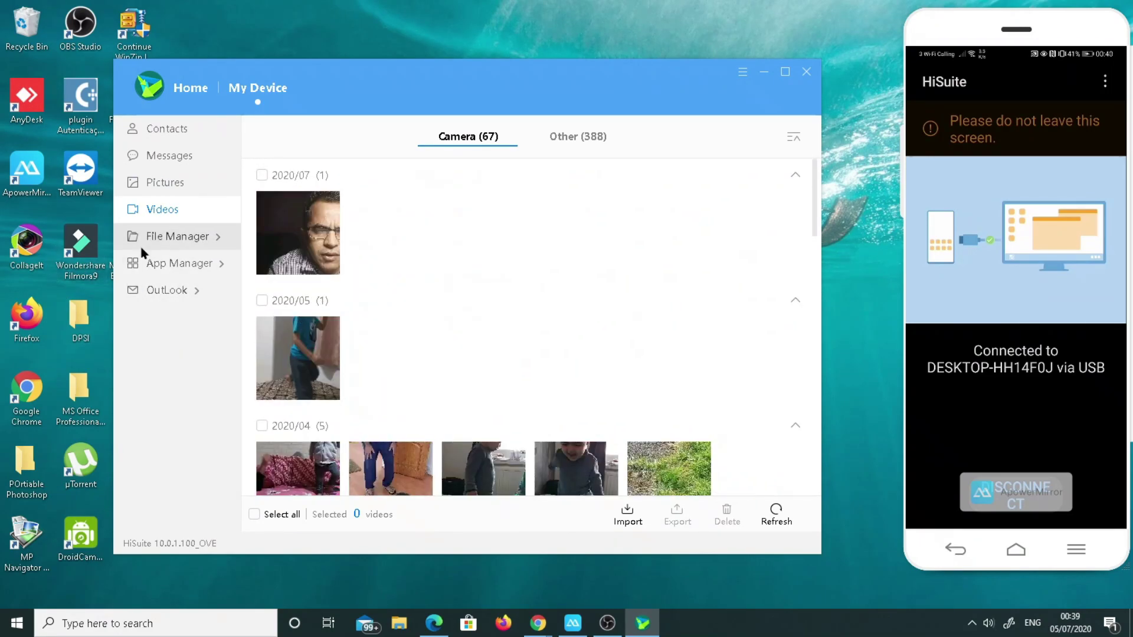
click(181, 236)
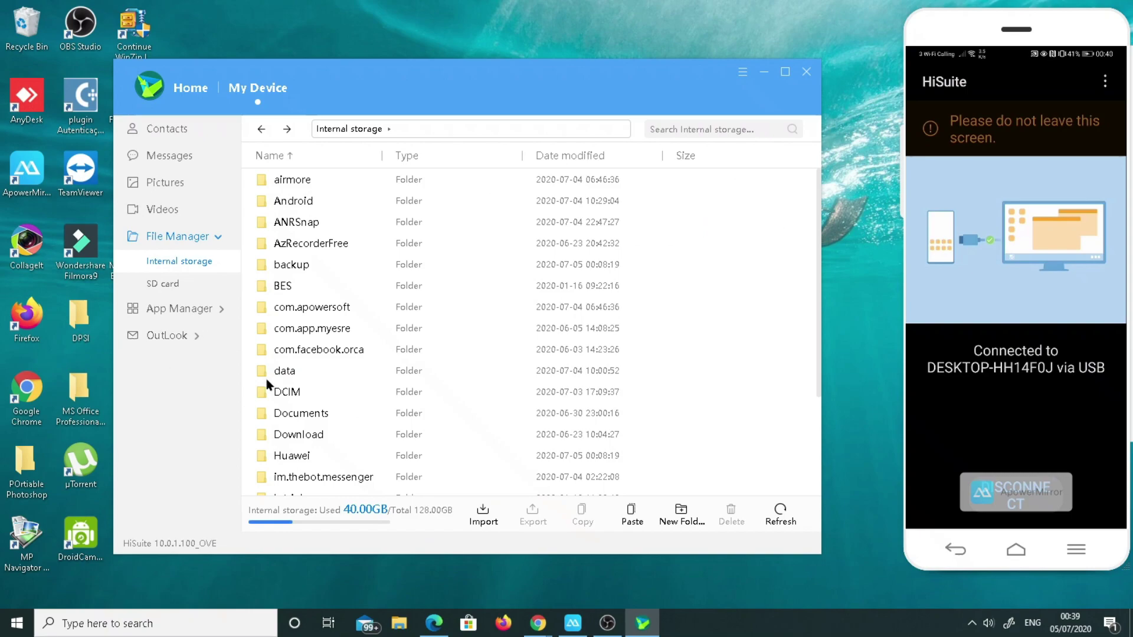
scroll(342, 314, down, 3)
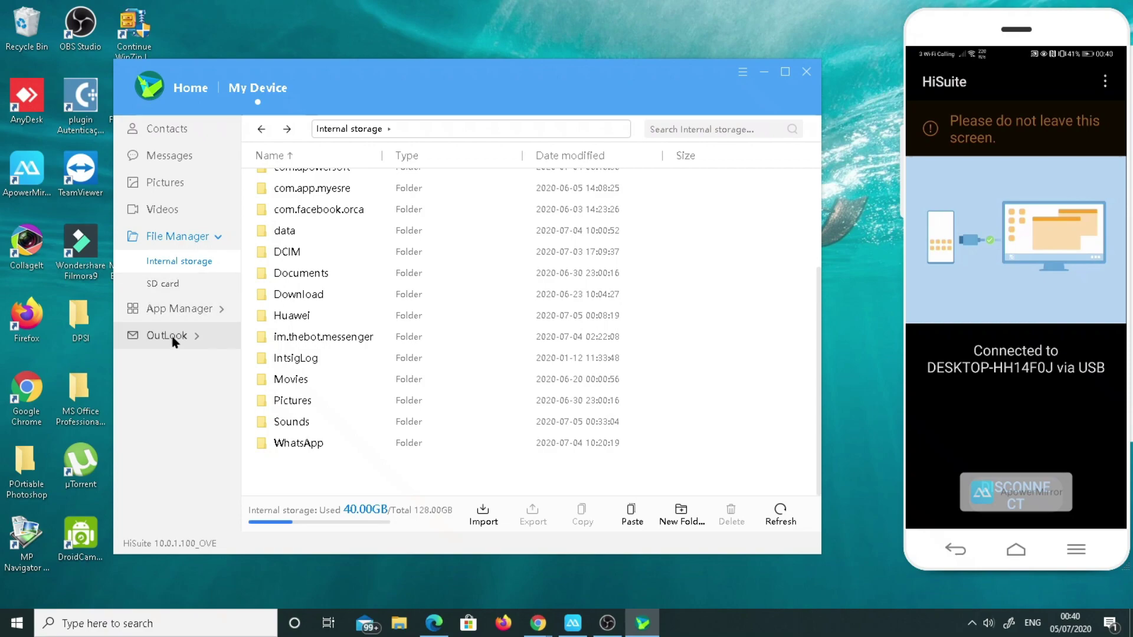
Open App Manager and scroll through the 289 installed apps with their versions and sizes
click(196, 313)
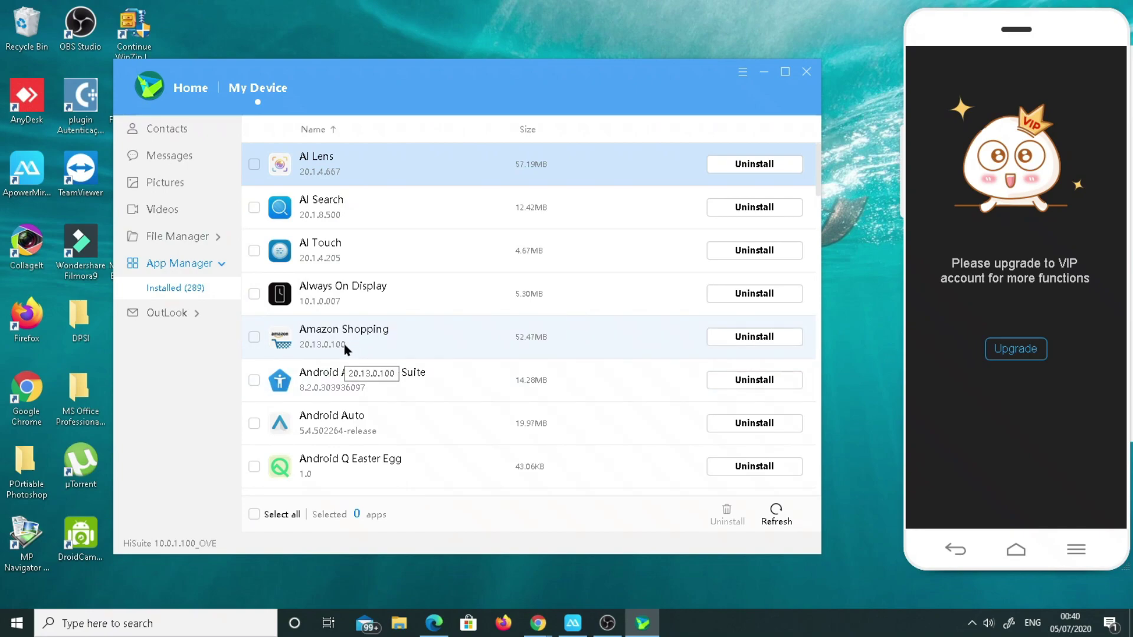
scroll(384, 307, down, 6)
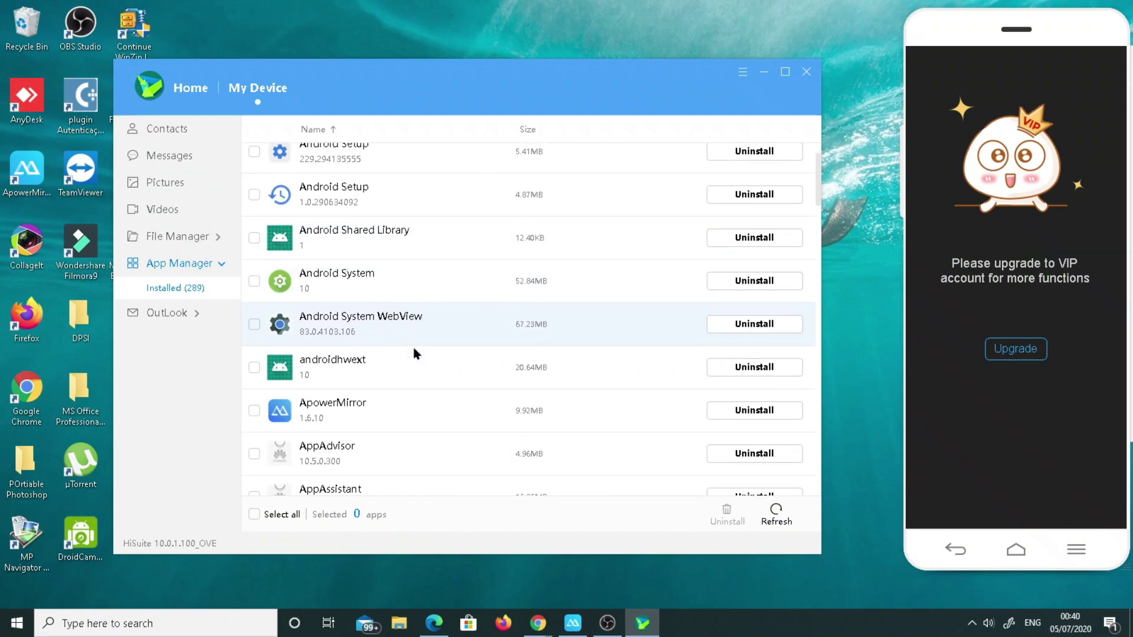
scroll(416, 354, down, 1)
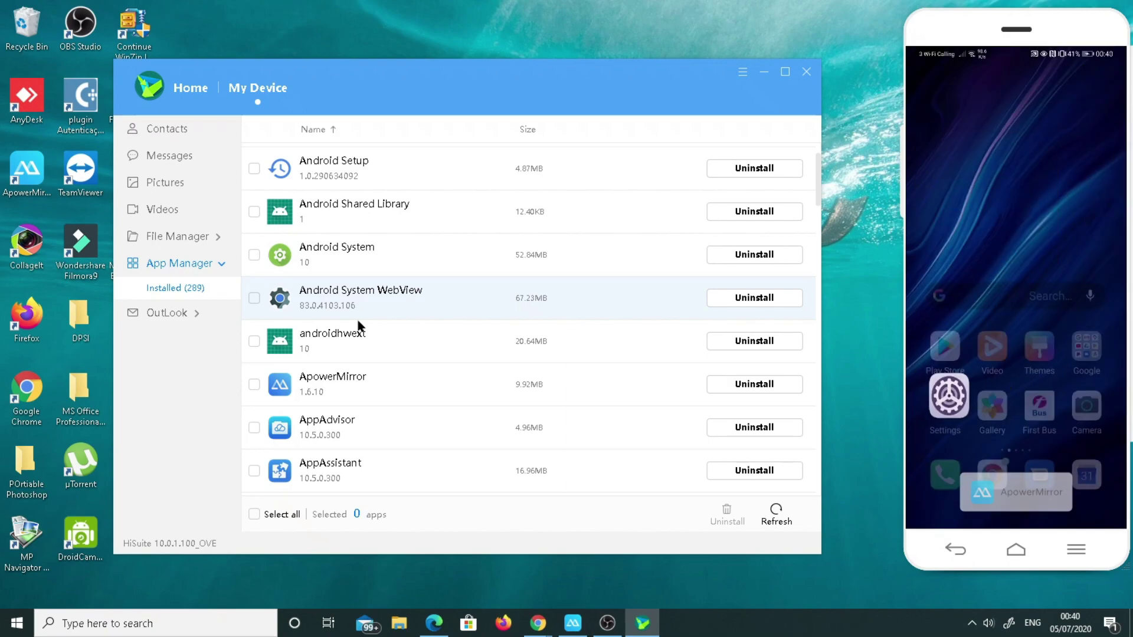
scroll(460, 274, down, 5)
scroll(389, 342, down, 5)
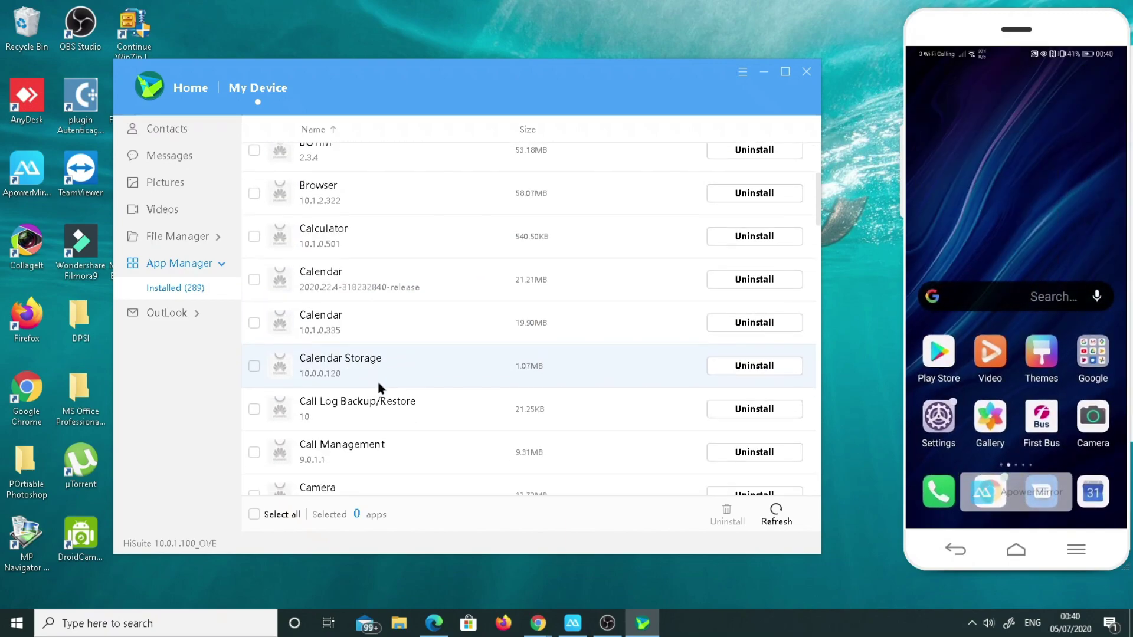
scroll(383, 383, up, 9)
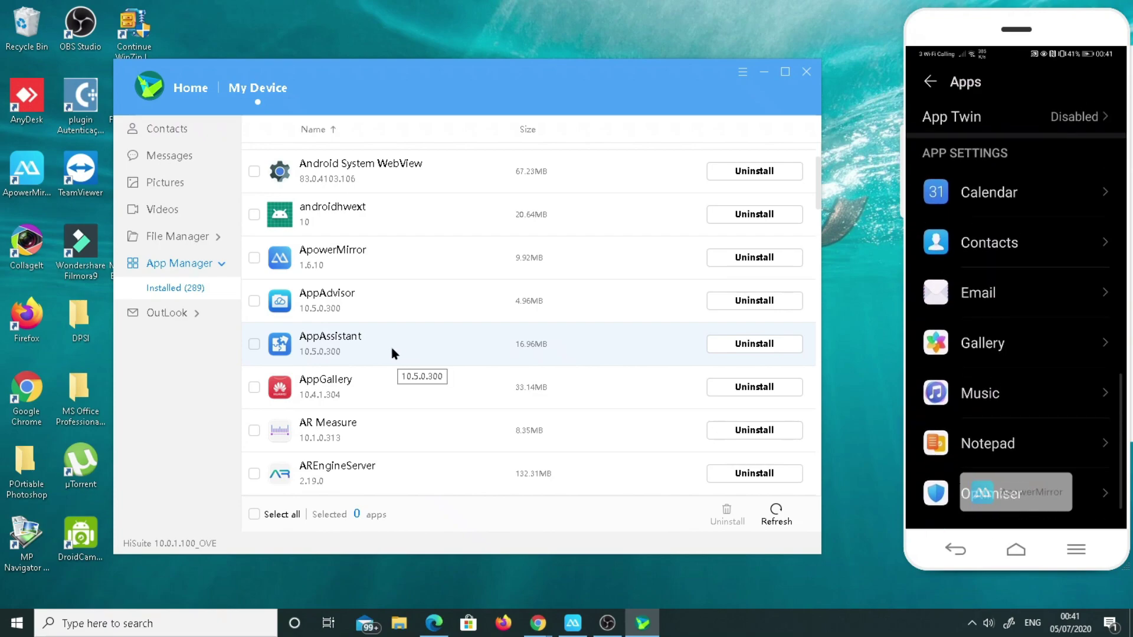
scroll(396, 307, down, 5)
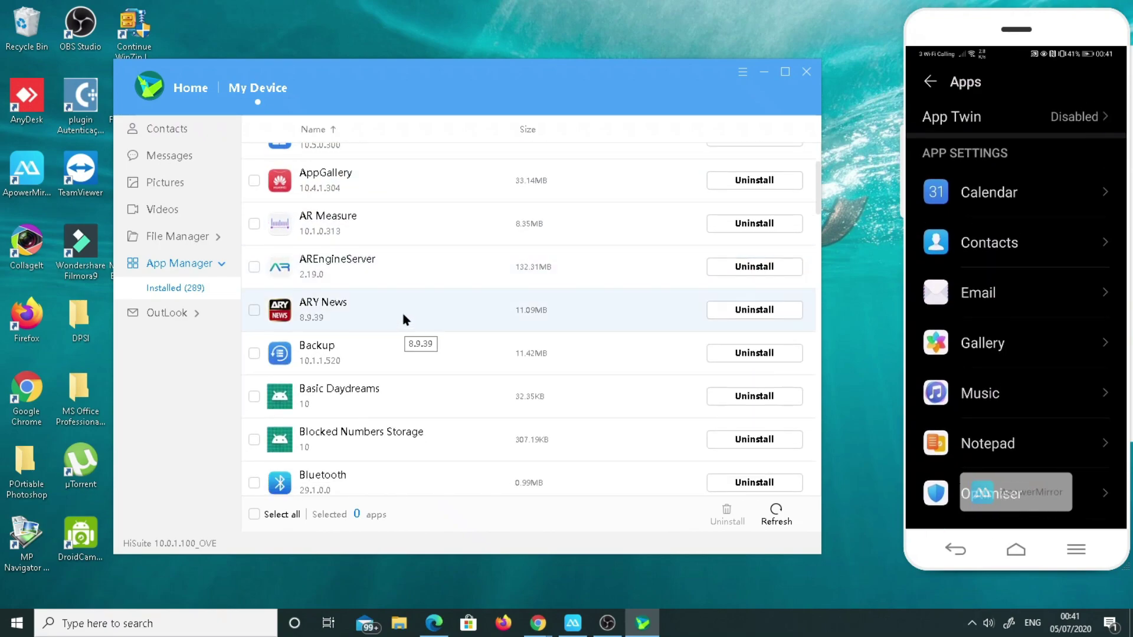
scroll(403, 321, down, 7)
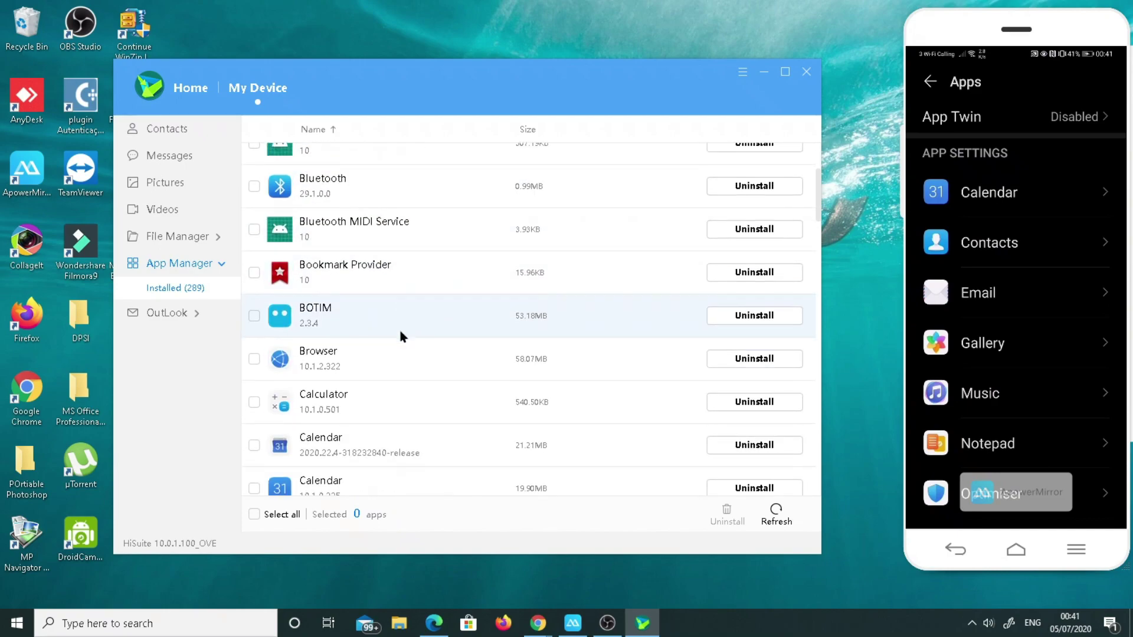
scroll(400, 332, down, 5)
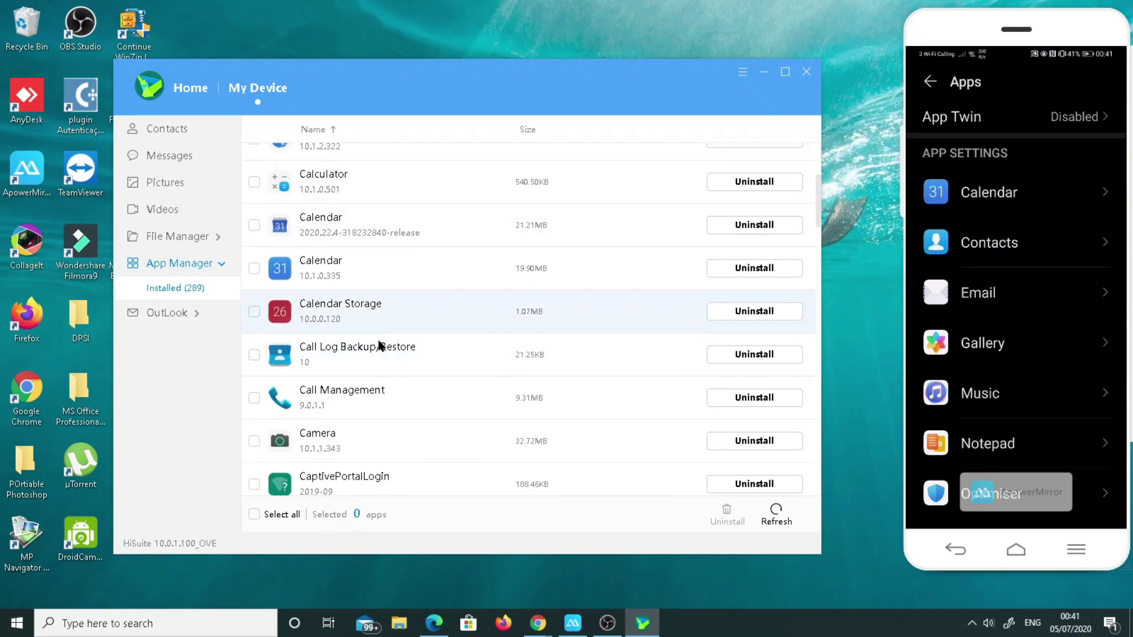
scroll(381, 344, up, 7)
Tick and untick BOTIM in App Manager so no app is marked for uninstalling
click(312, 387)
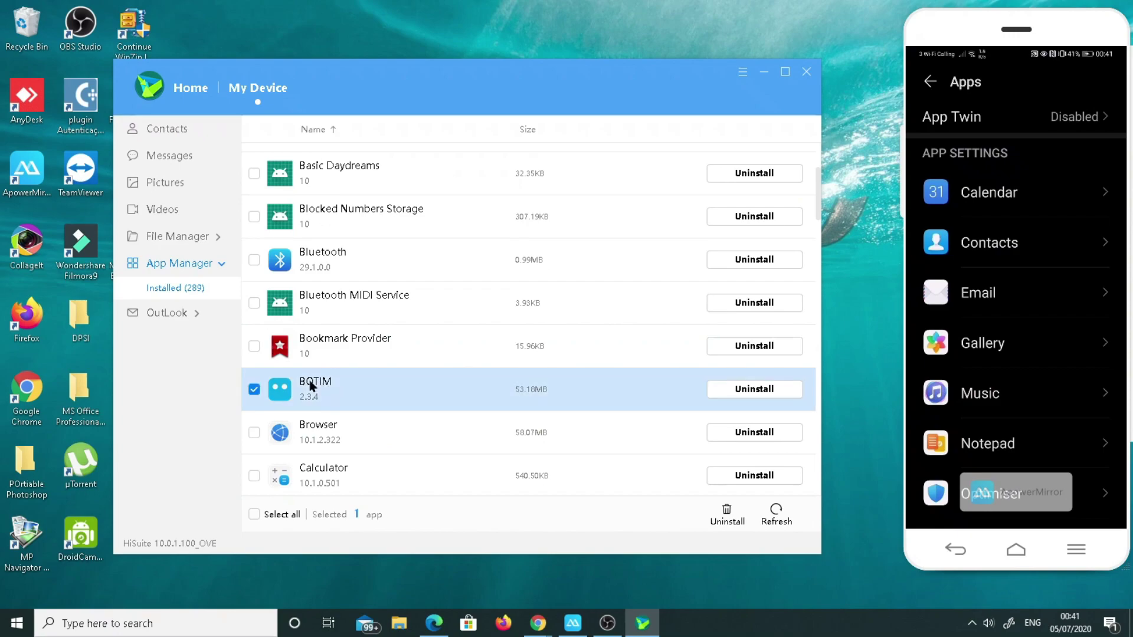
click(312, 386)
click(245, 396)
scroll(495, 442, down, 3)
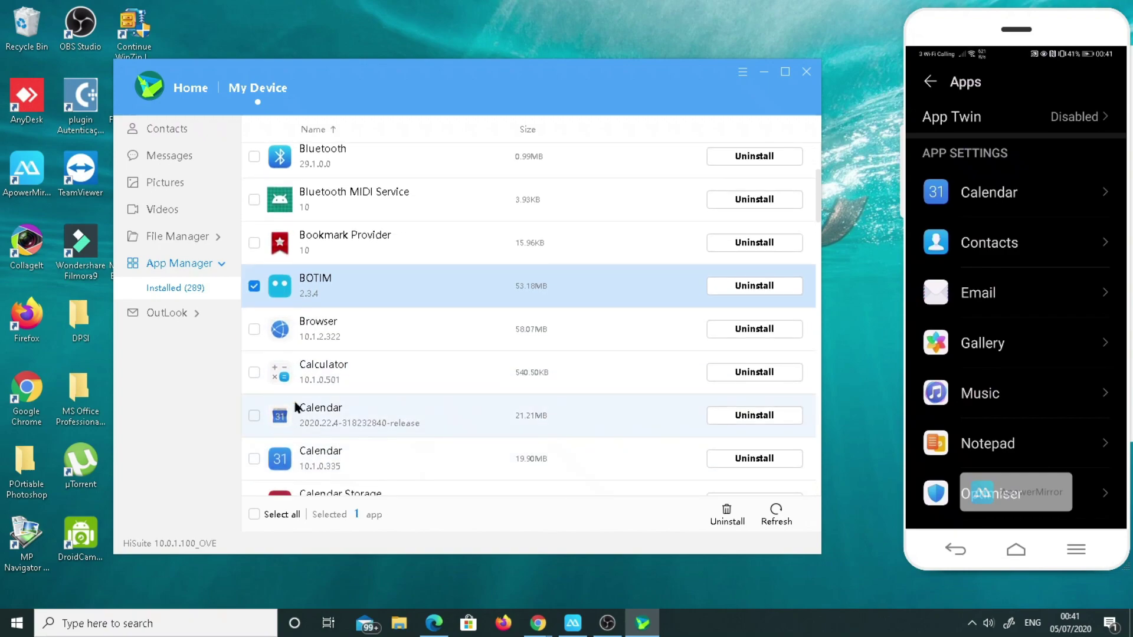
click(253, 286)
Scroll through the 289 installed apps and back up to AI Lens at the top
scroll(398, 397, down, 6)
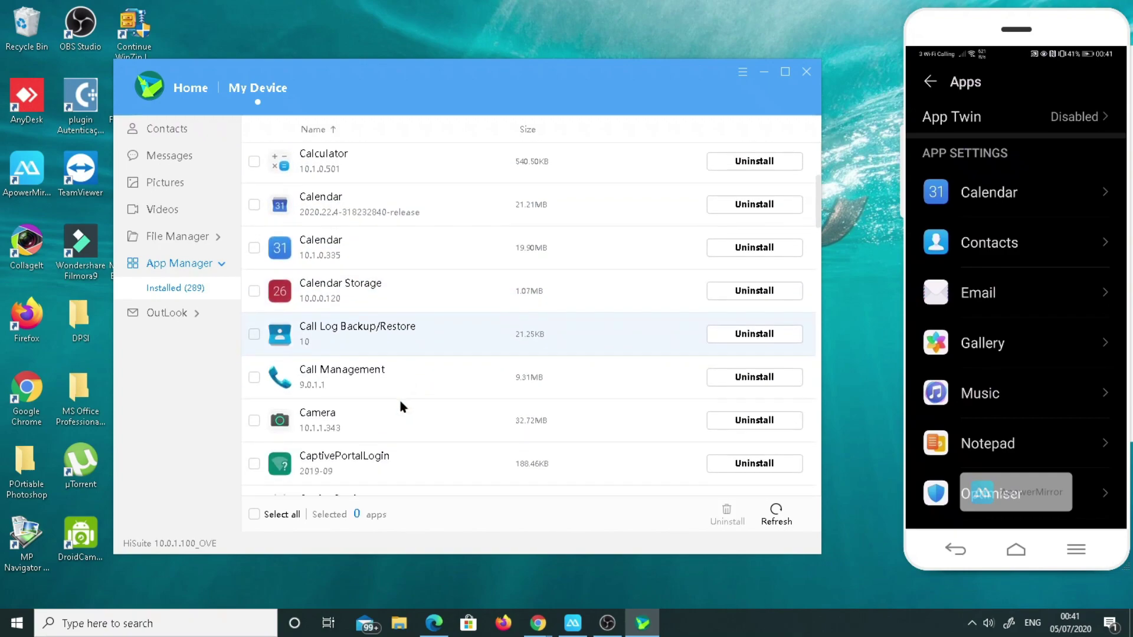
scroll(389, 411, down, 10)
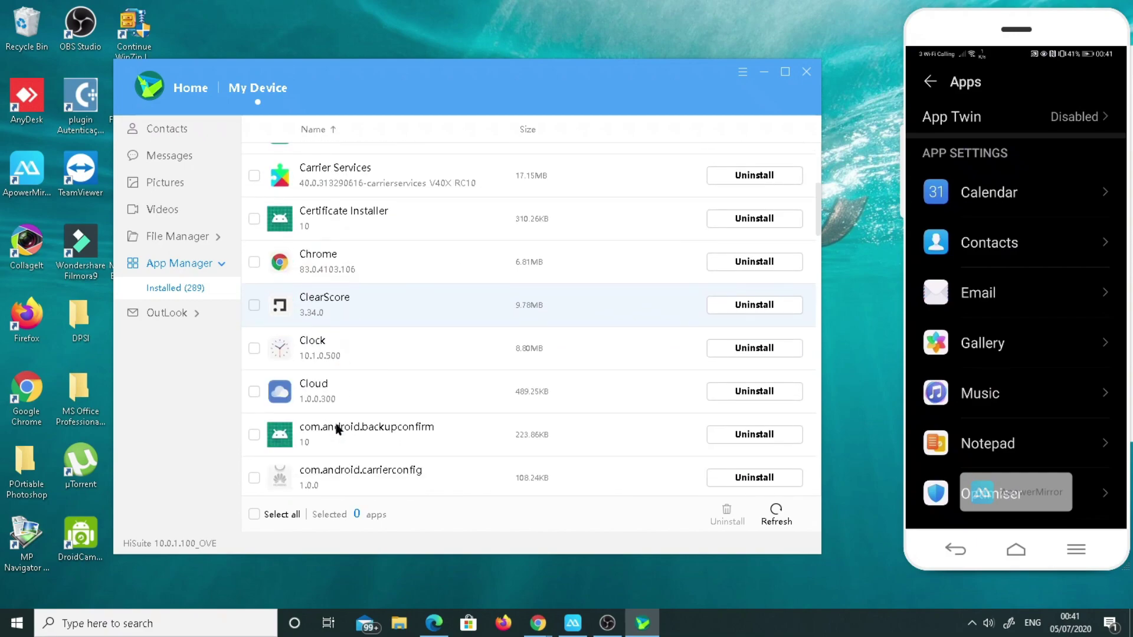
scroll(341, 422, down, 7)
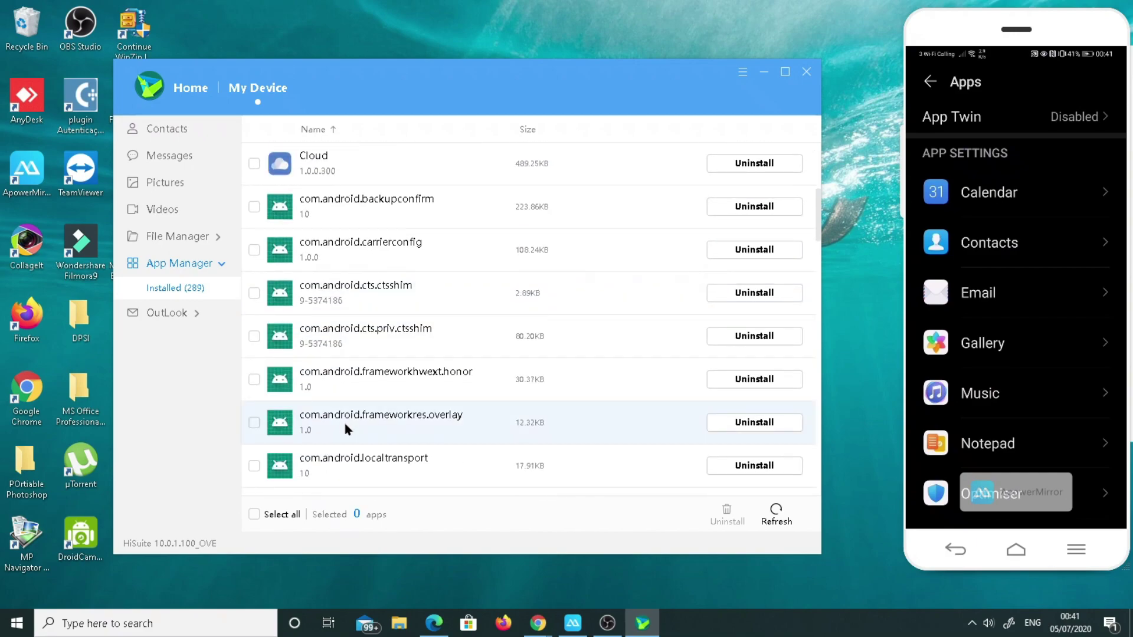
scroll(378, 407, up, 1)
scroll(406, 396, up, 20)
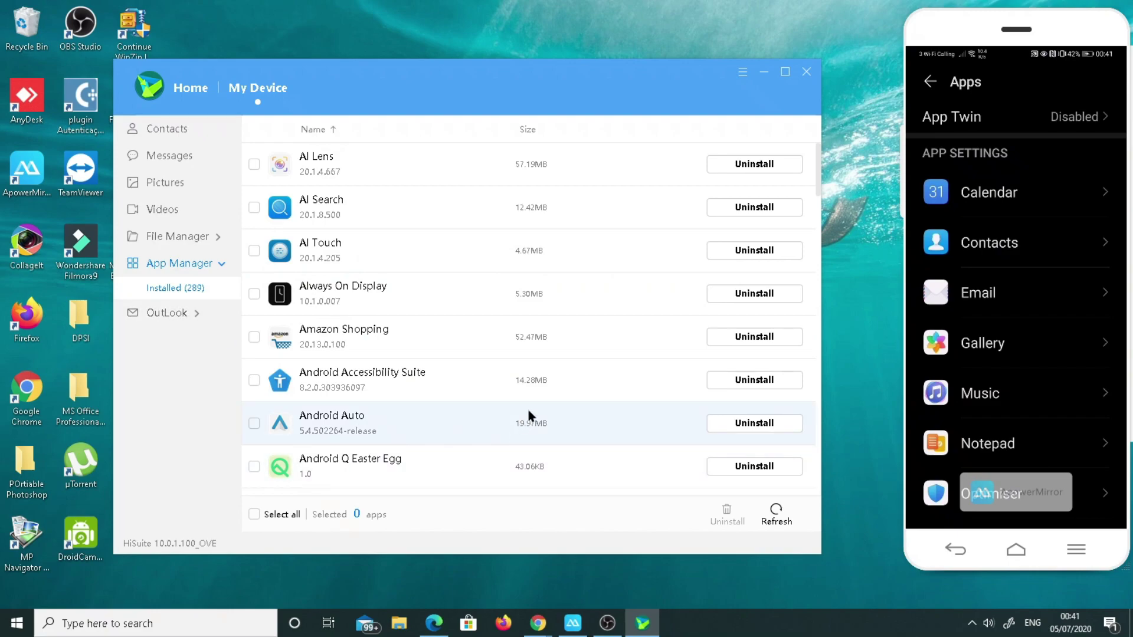
scroll(530, 418, down, 8)
scroll(543, 434, up, 8)
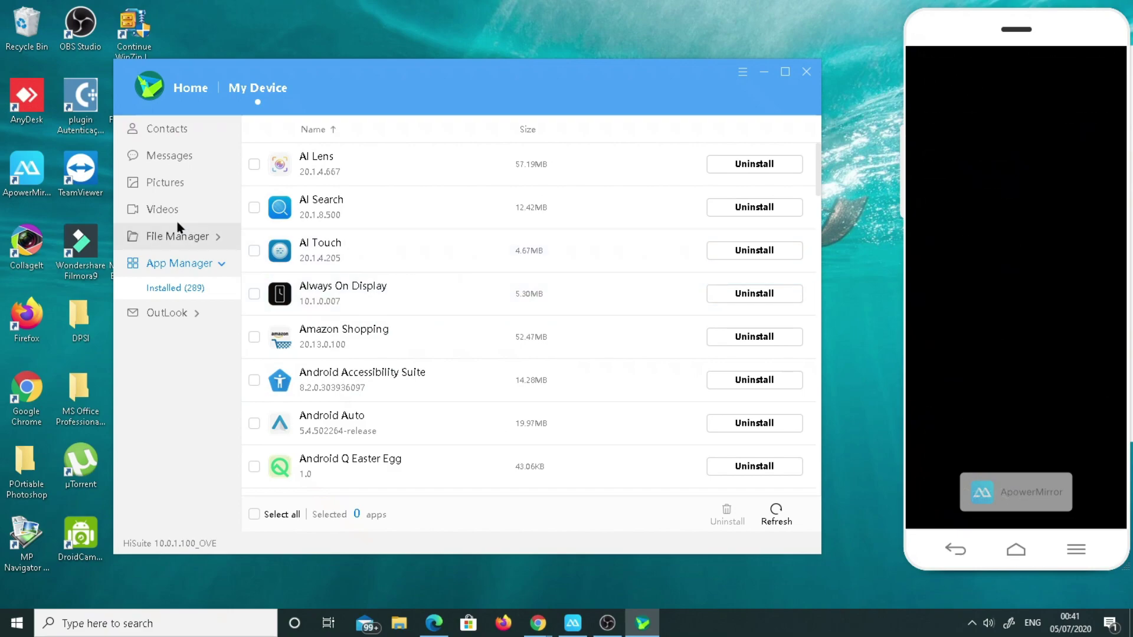
click(192, 89)
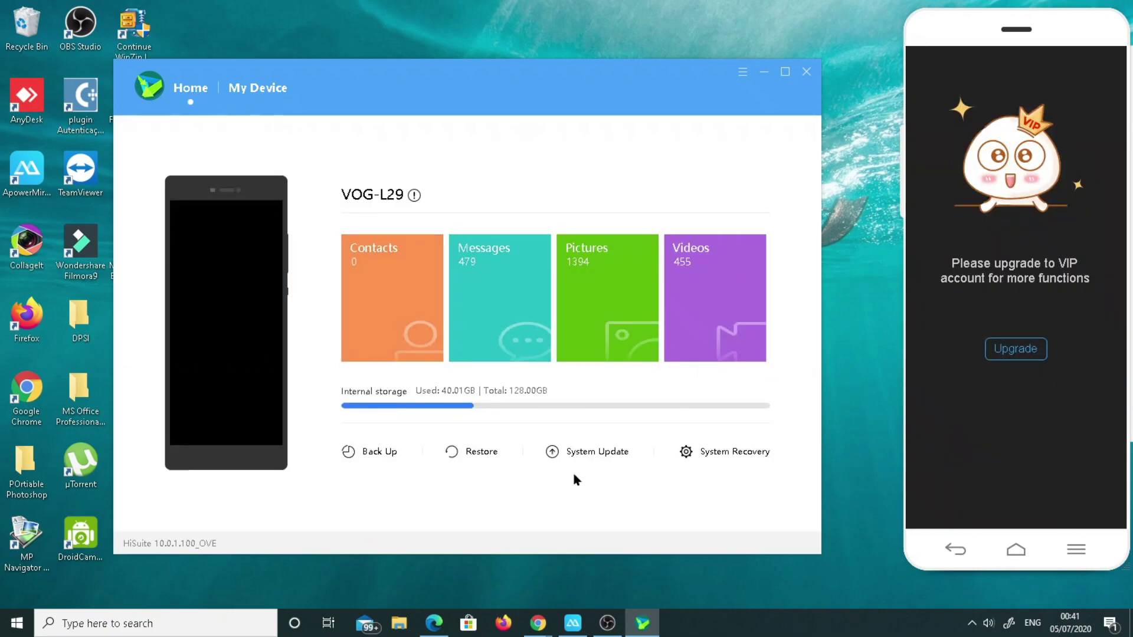